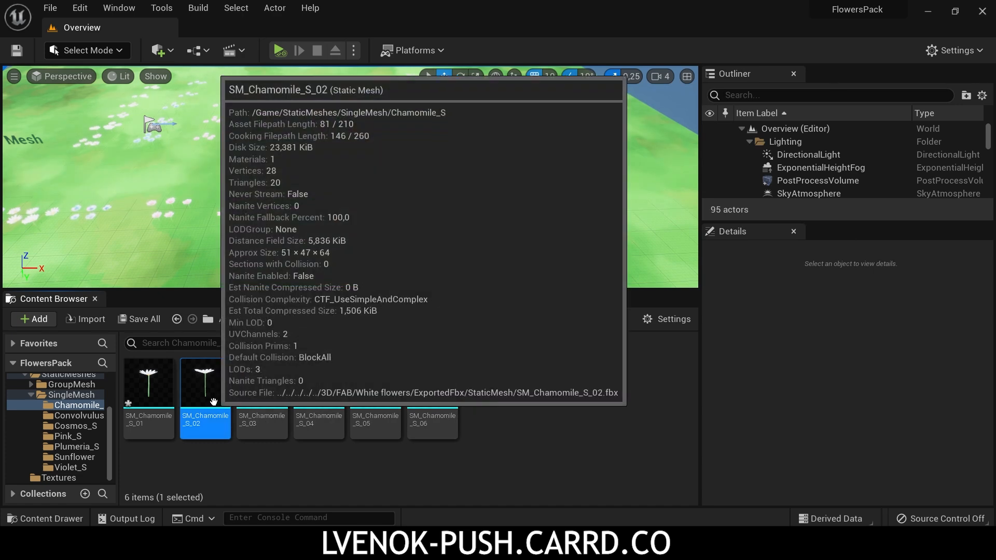
Step: Open the SM_Chamomile_S_02 static mesh and open its MI_Flowers material instance for editing
double_click(205, 379)
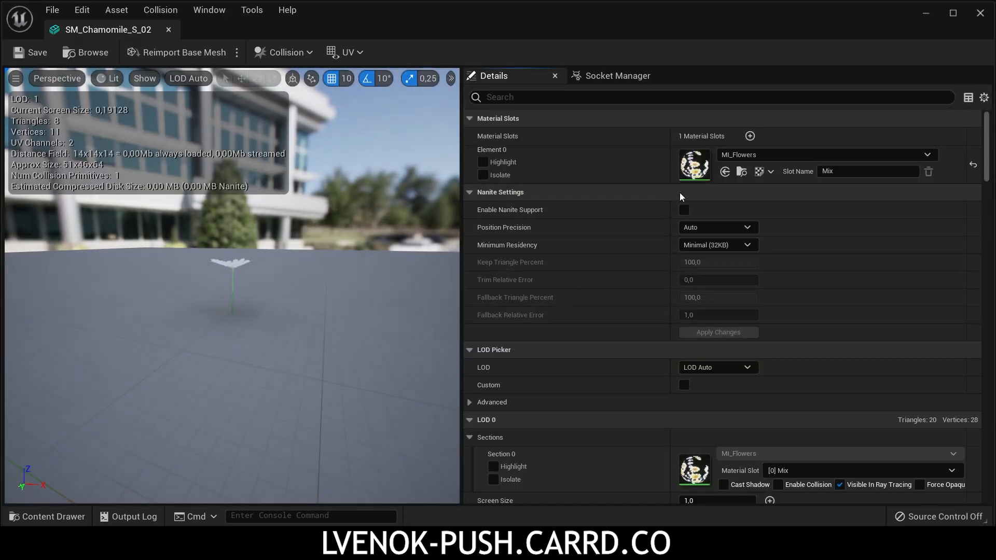
scroll(237, 255, up, 3)
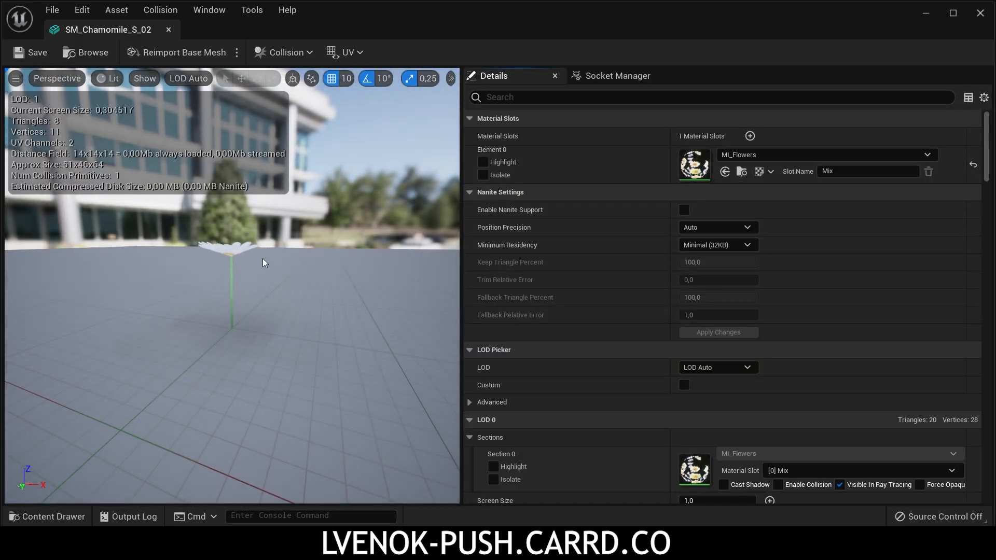
double_click(695, 164)
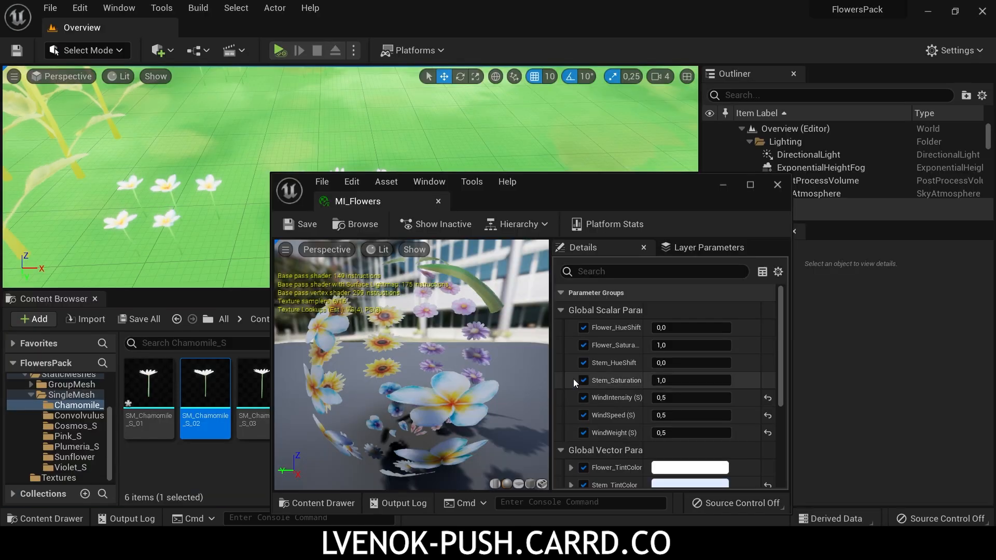
Step: Try WindIntensity values of 0,2; 0,7; and 0,9 in MI_Flowers, and set the parameter back to 0,5
click(675, 398)
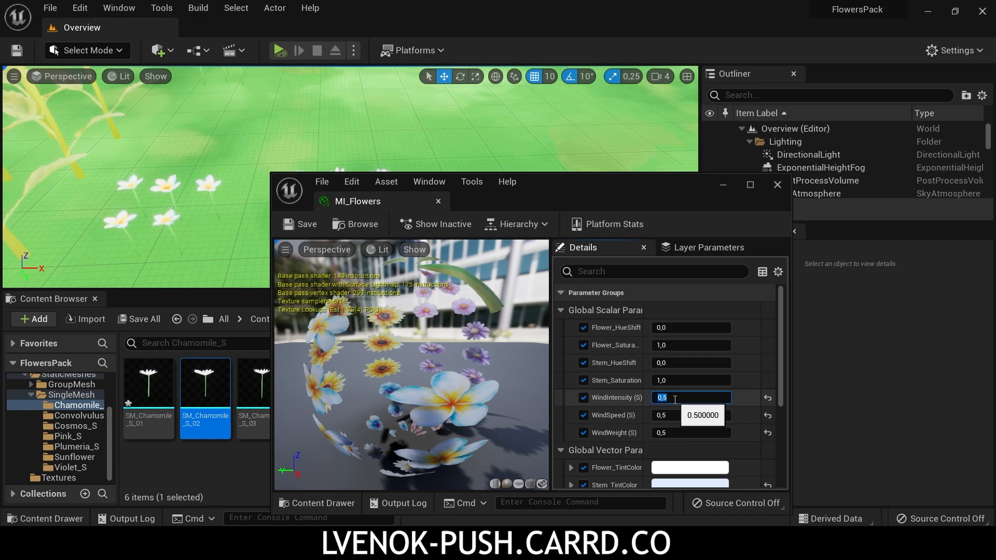
text(0,2)
key(Return)
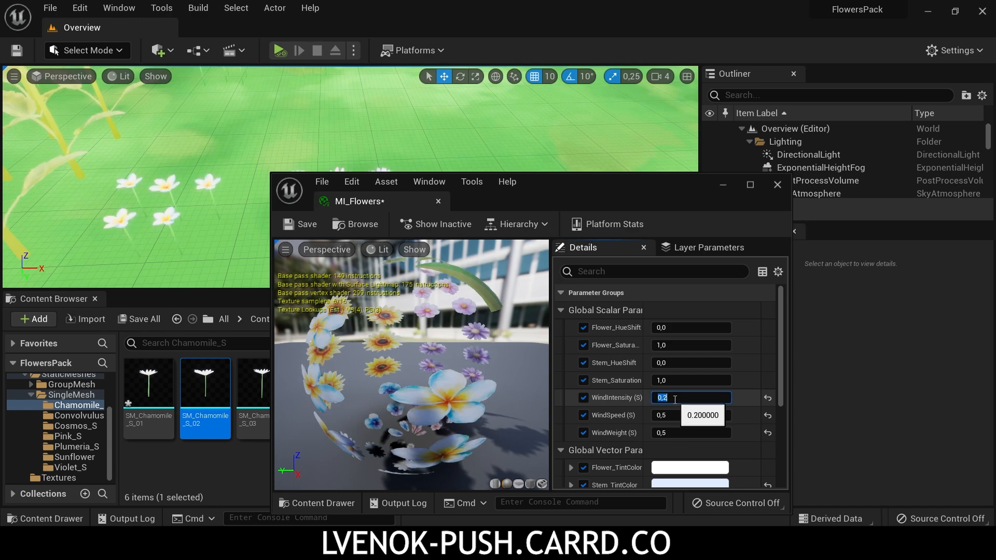
text(0,7)
key(Return)
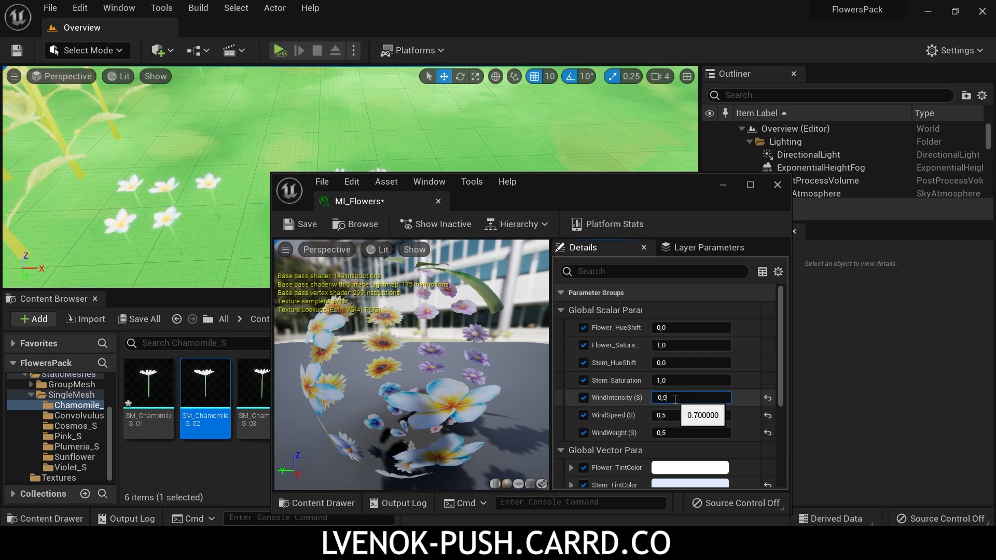
text(0,9)
key(Return)
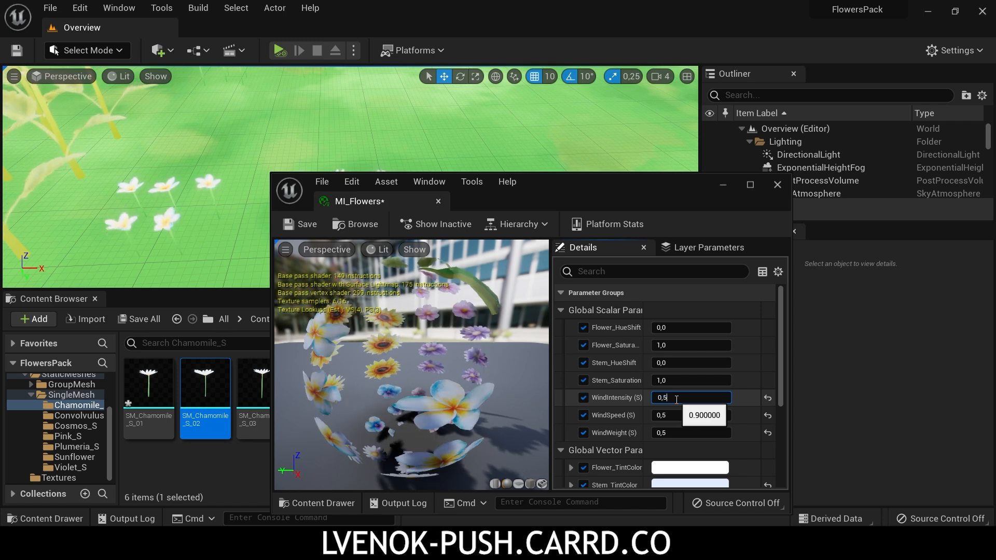
key(Return)
Step: Try WindSpeed values of 0,7 and 0,9, and set the parameter back to 0,5
click(680, 416)
text(0,7)
key(Return)
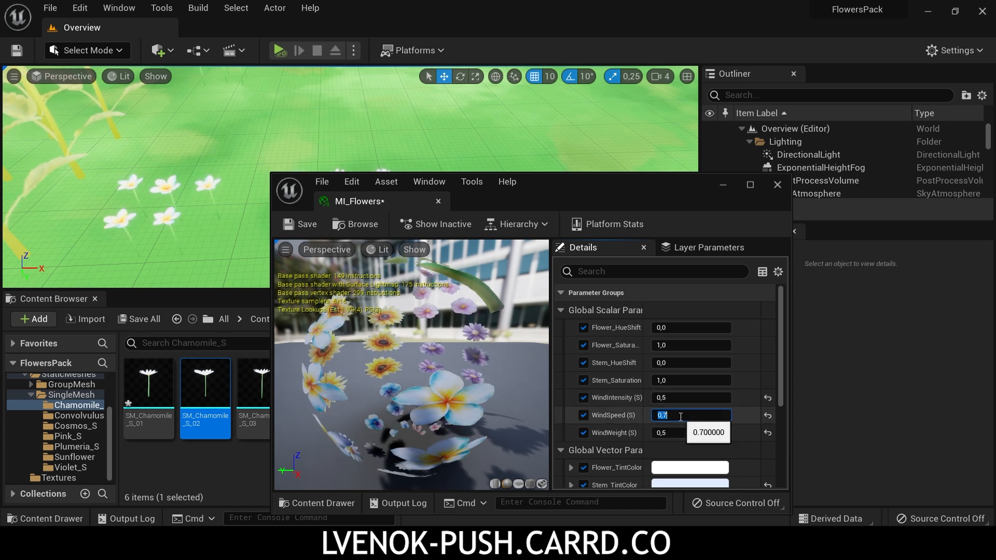
key(Return)
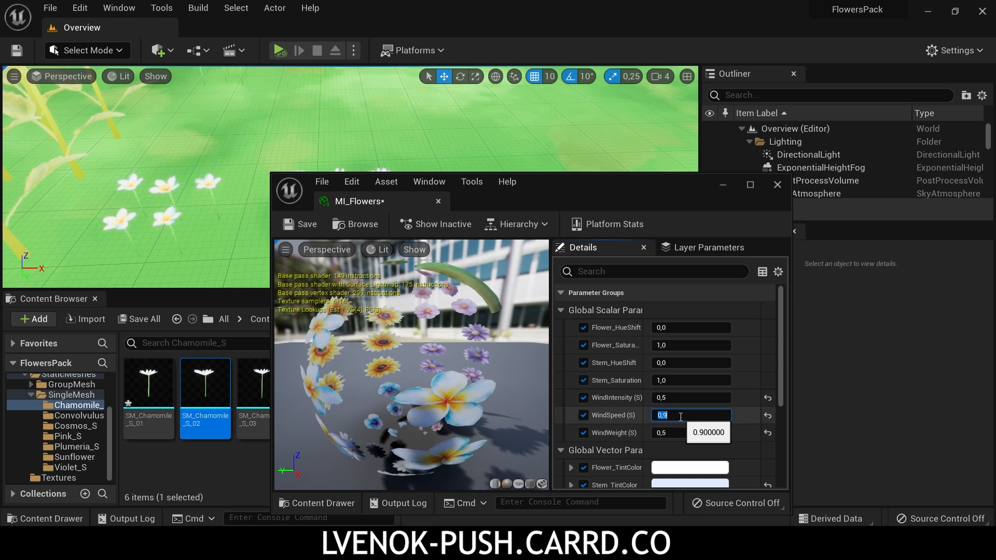
text(0,5)
key(Return)
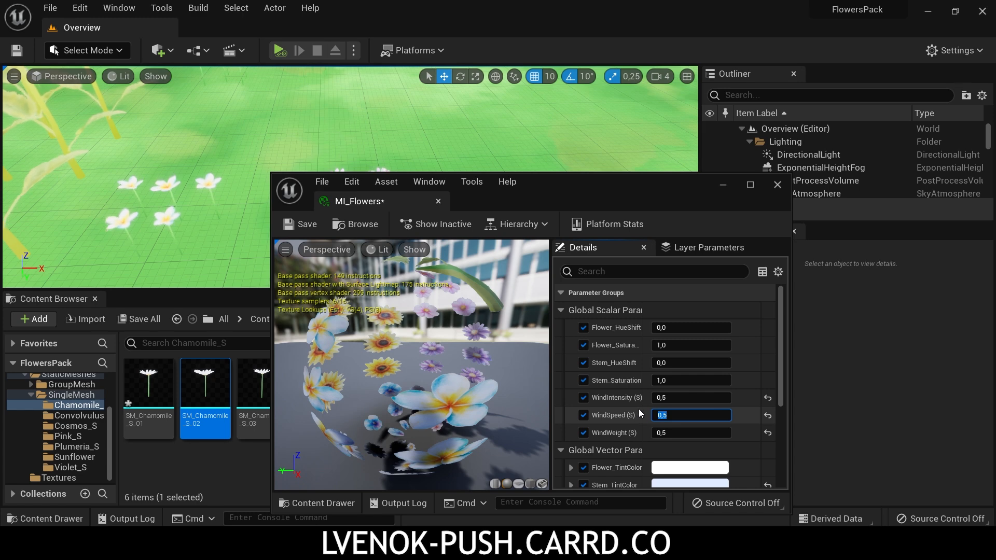
Step: Try Flower_Saturation values of 2 and 3 on the flower material instance
click(674, 345)
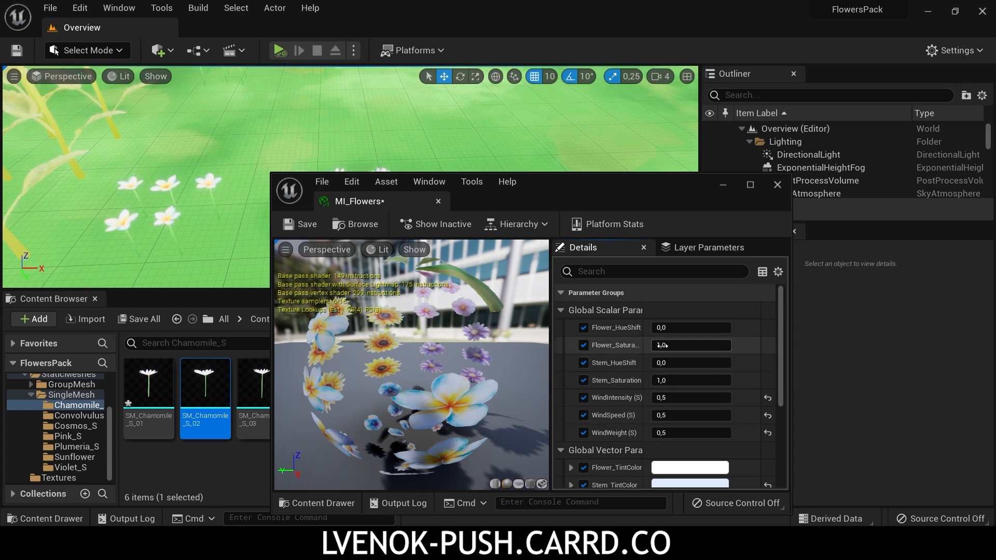
text(2)
key(Return)
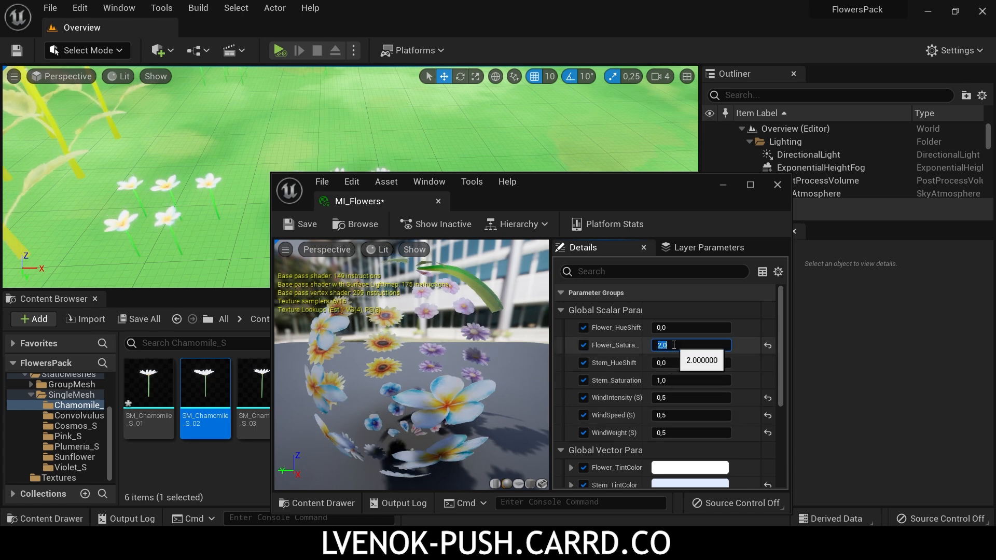
key(Return)
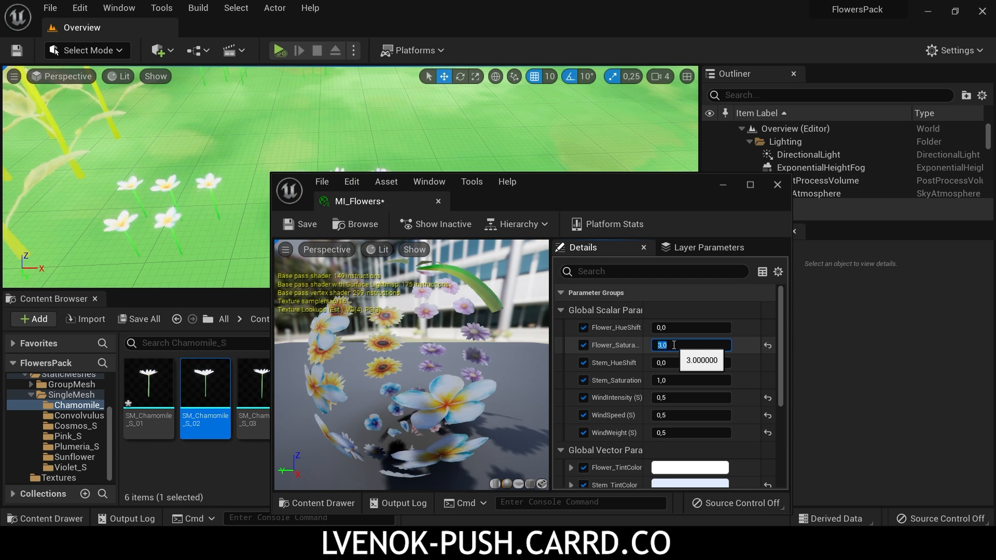
Step: Try a Stem_Saturation value of 2 on the flower material instance
click(668, 381)
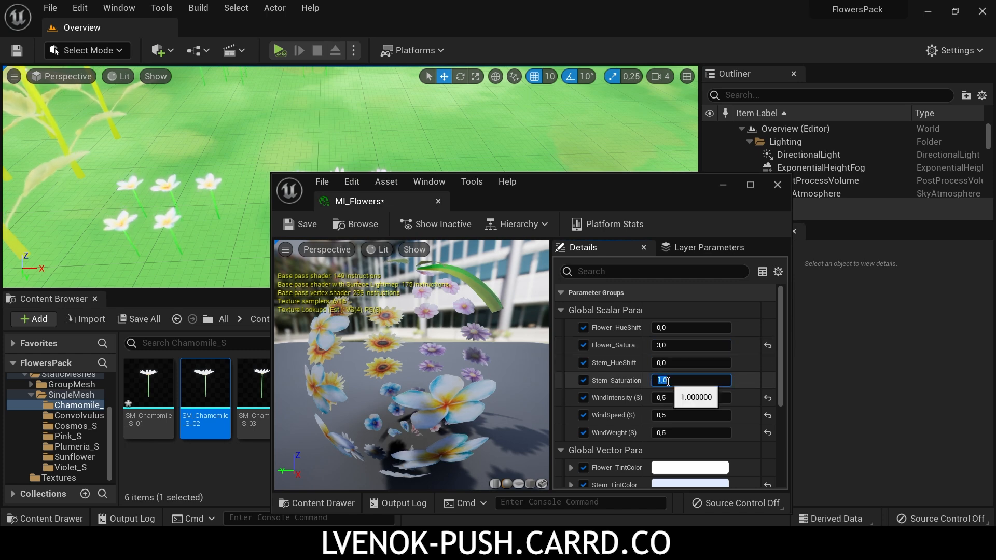
text(2)
key(Return)
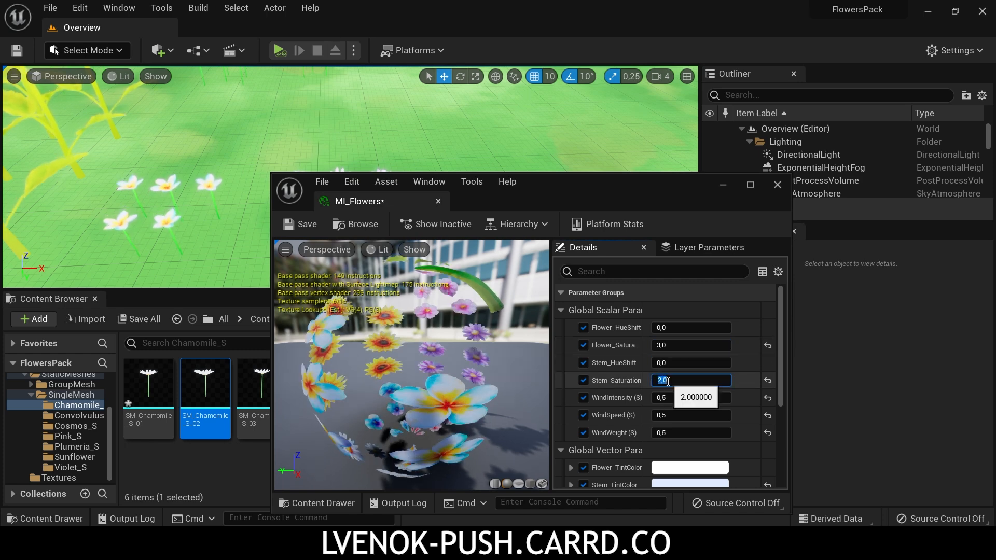
key(Return)
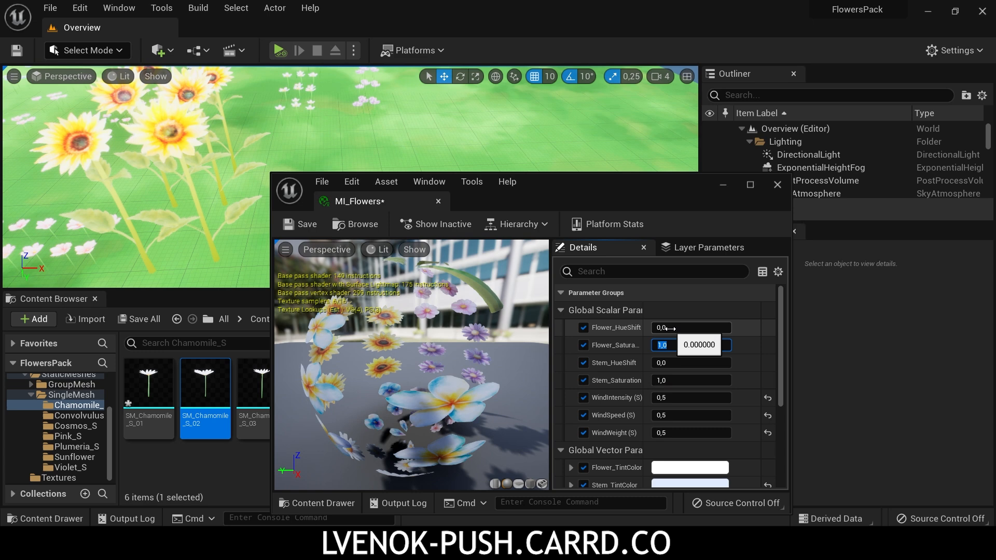
Step: Try Flower_HueShift values of 0,5; 0,3; and 0,9, and set the parameter back to 0
click(669, 328)
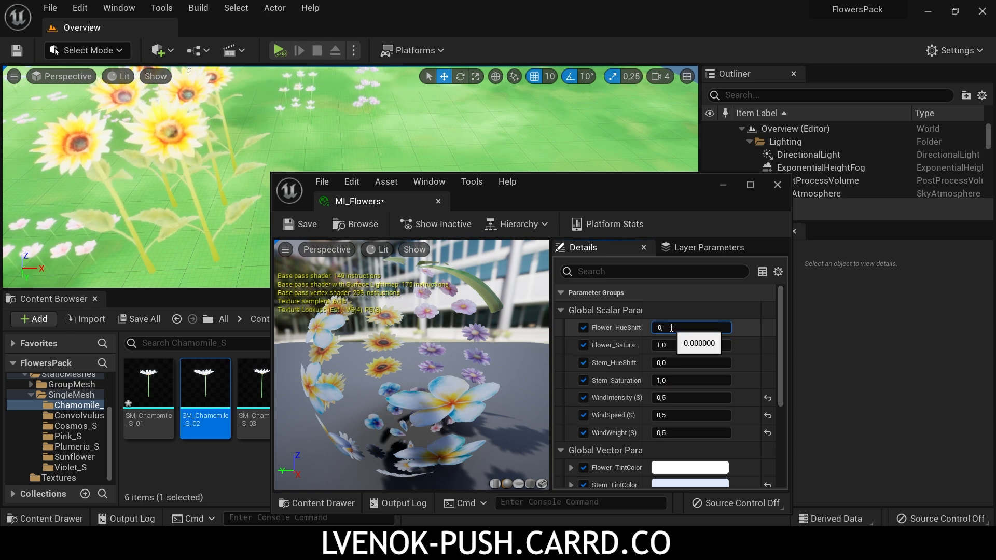
key(Return)
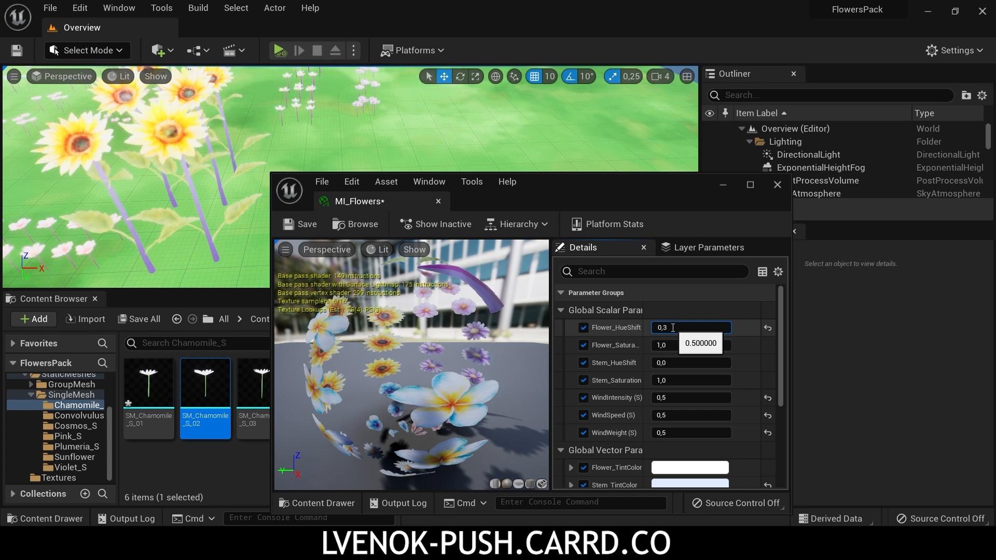
key(Return)
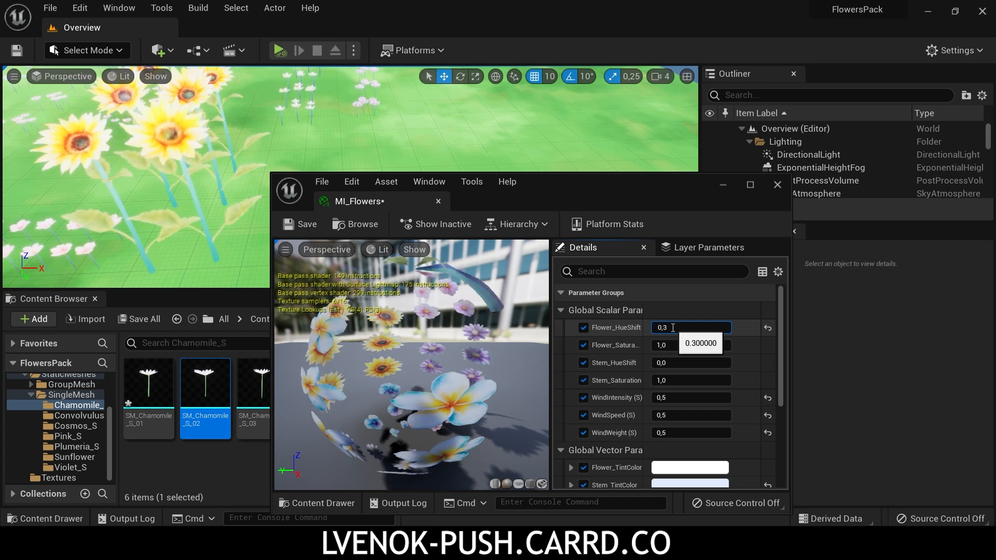
text(0,)
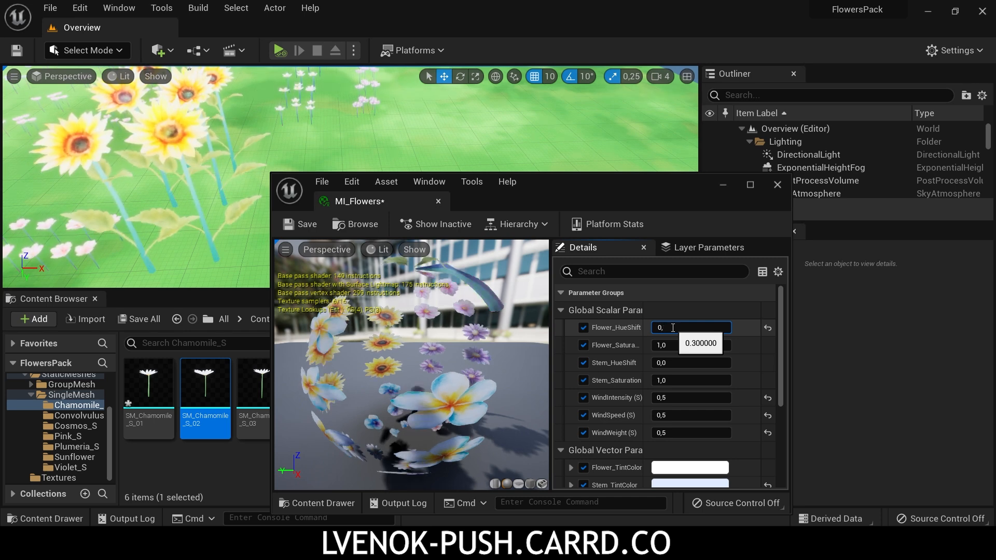
text(9)
key(Return)
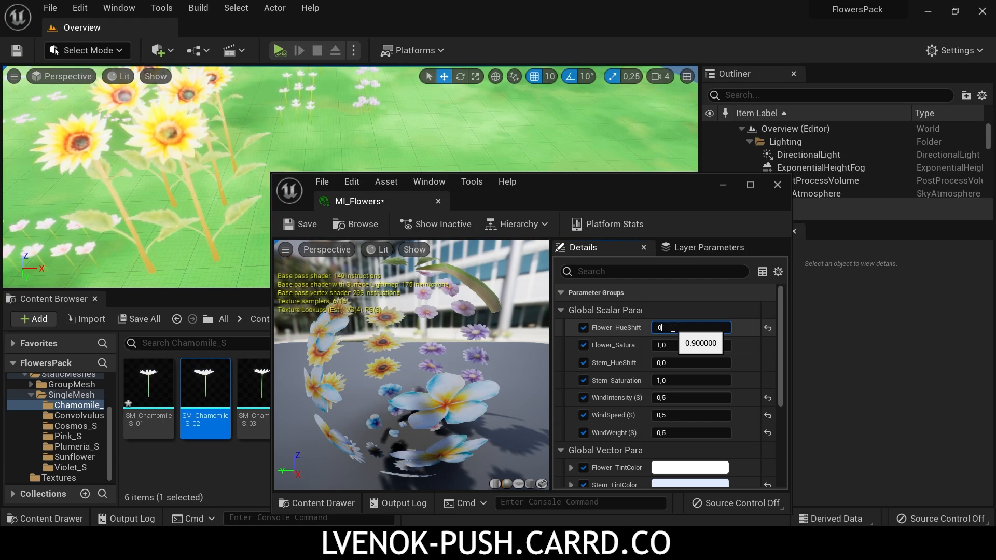
text(0)
key(Return)
Step: Try Stem_HueShift values of 0,5 and 0,1, and set the parameter back to 0
click(678, 363)
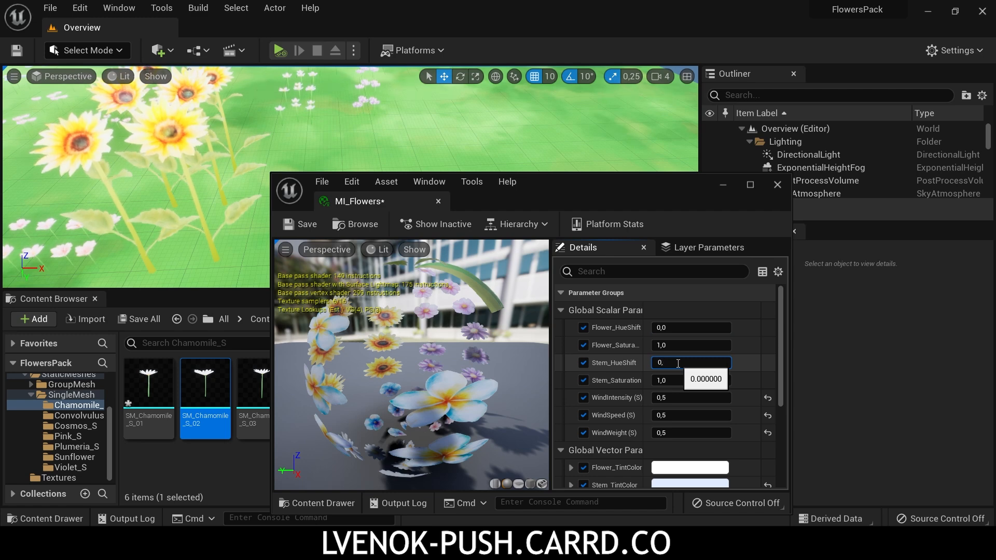
text(0,5)
key(Return)
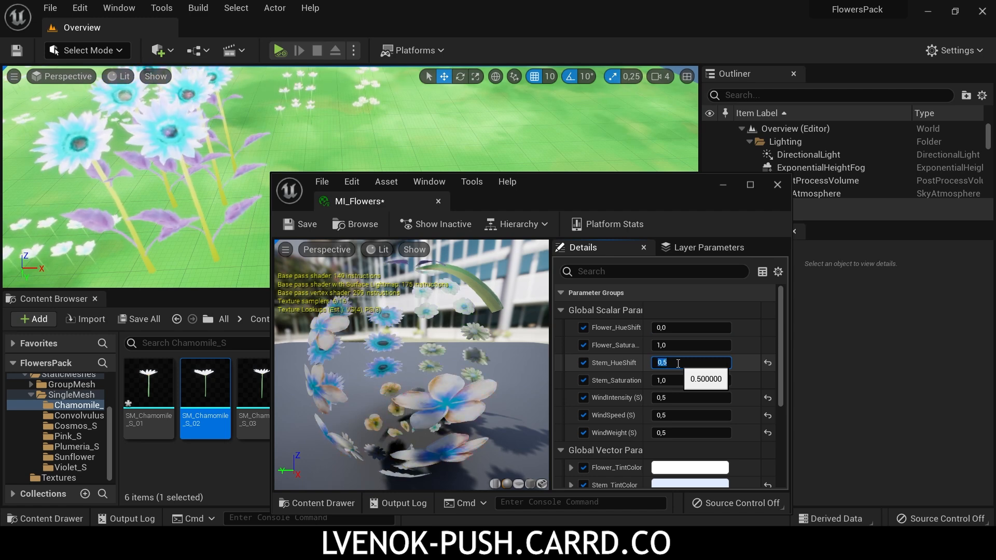
click(678, 363)
key(BackSpace)
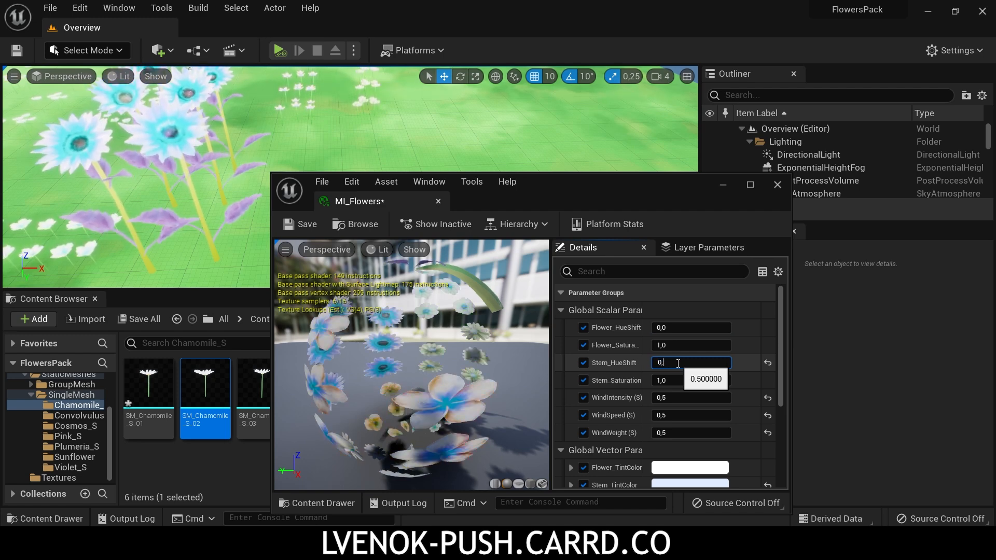
text(,1)
key(Return)
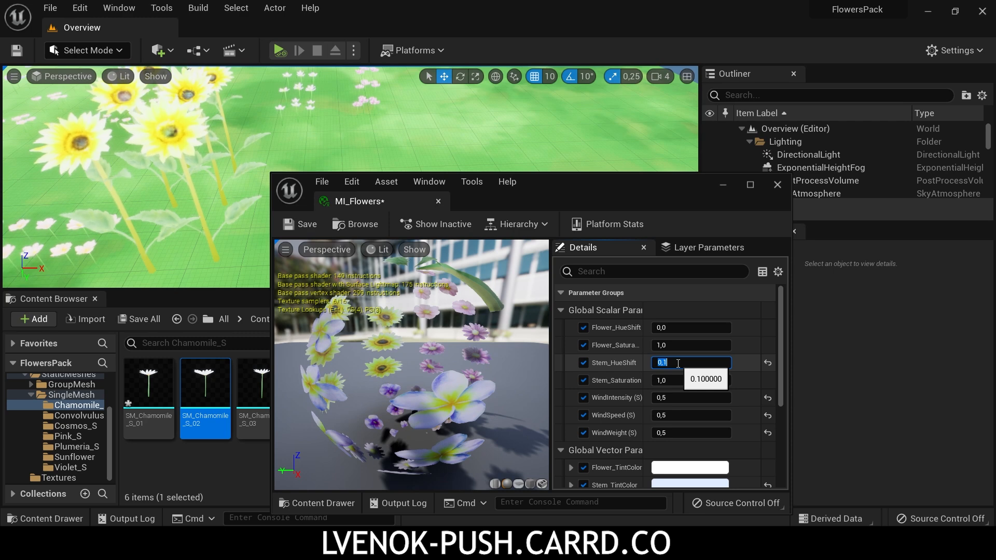
text(0)
key(Return)
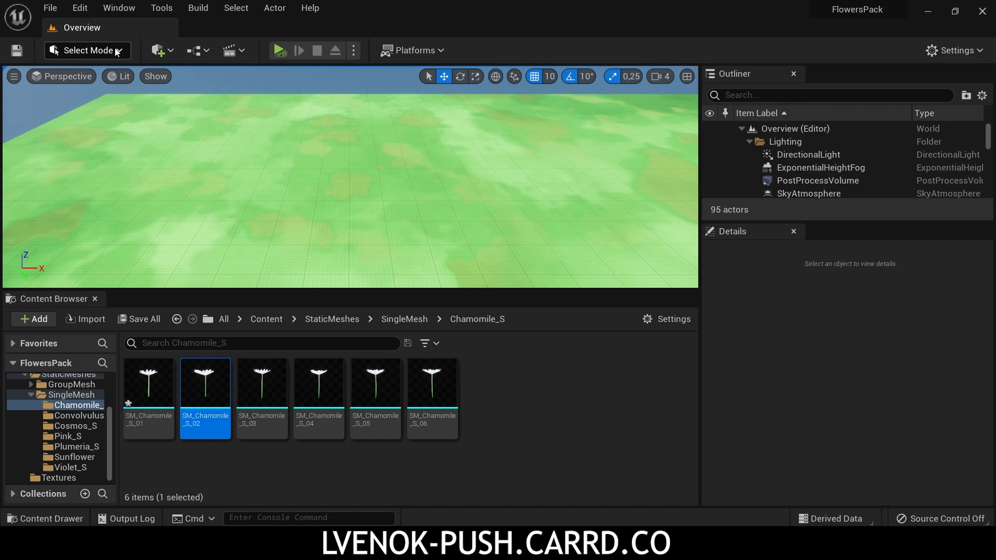
Step: Switch the level editor to Foliage mode and add the SM_Violet_S_01 static mesh to the foliage palette
click(117, 52)
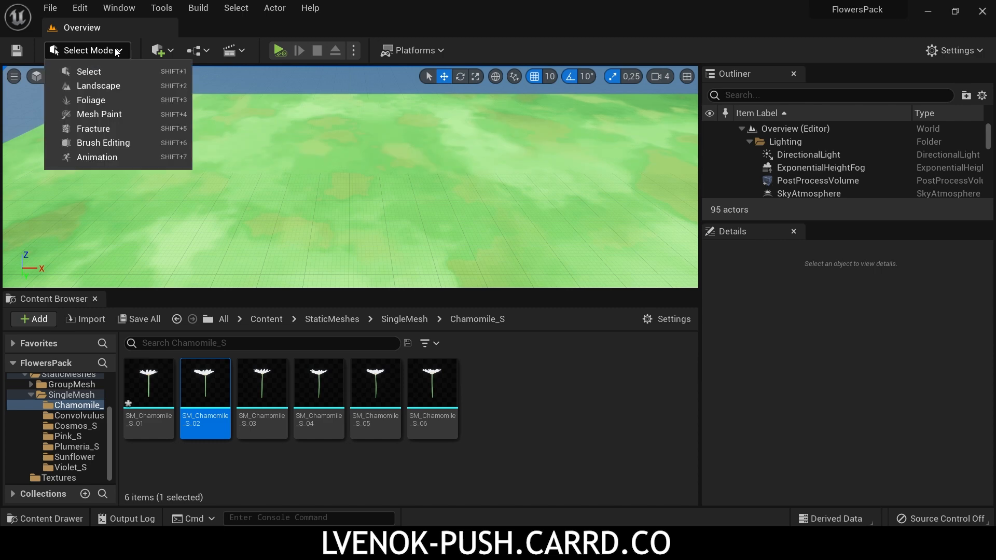
click(91, 100)
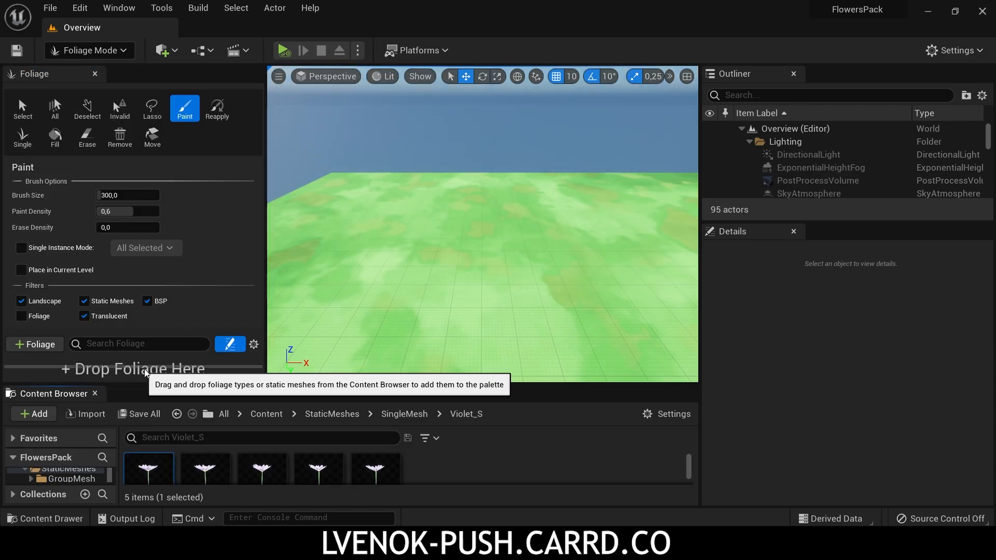
drag(151, 476, 159, 363)
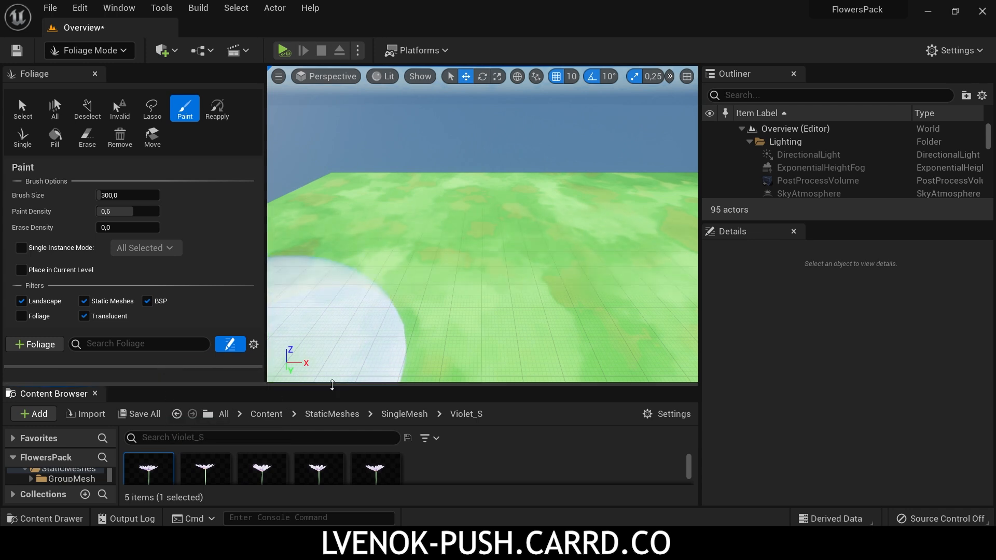
Step: Enlarge the foliage palette area and select the SM_Violet_S_01 foliage type
drag(332, 390, 332, 424)
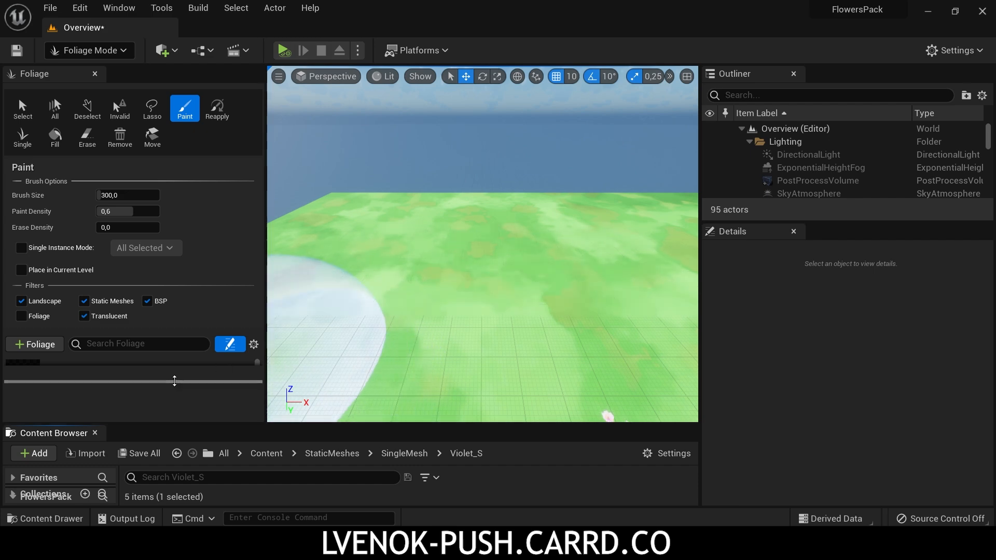
drag(149, 382, 150, 411)
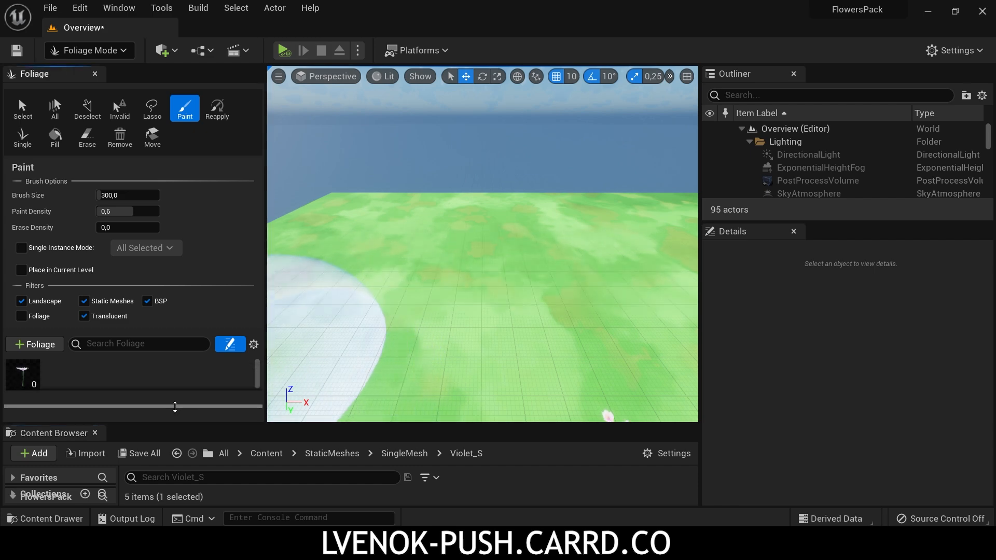
click(23, 378)
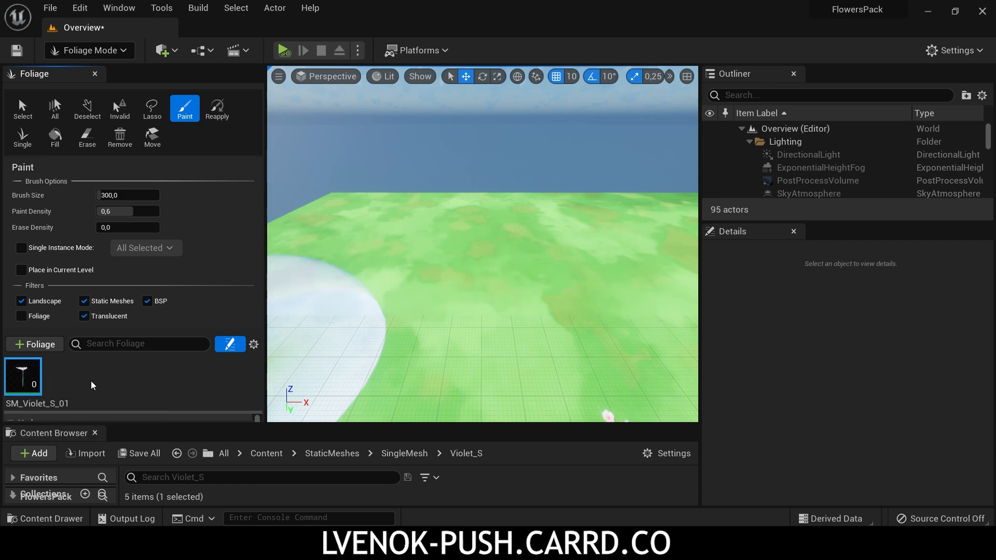
Step: Enlarge the foliage type's settings area and set the SM_Violet_S_01 painting density to 50 per 1Kuu
drag(122, 412, 122, 358)
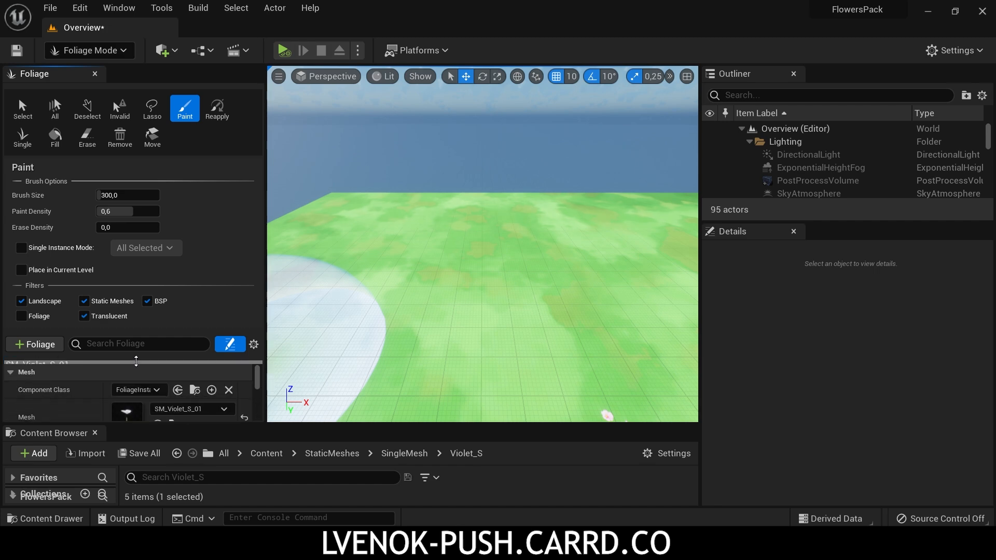
drag(211, 425, 211, 466)
scroll(170, 407, down, 3)
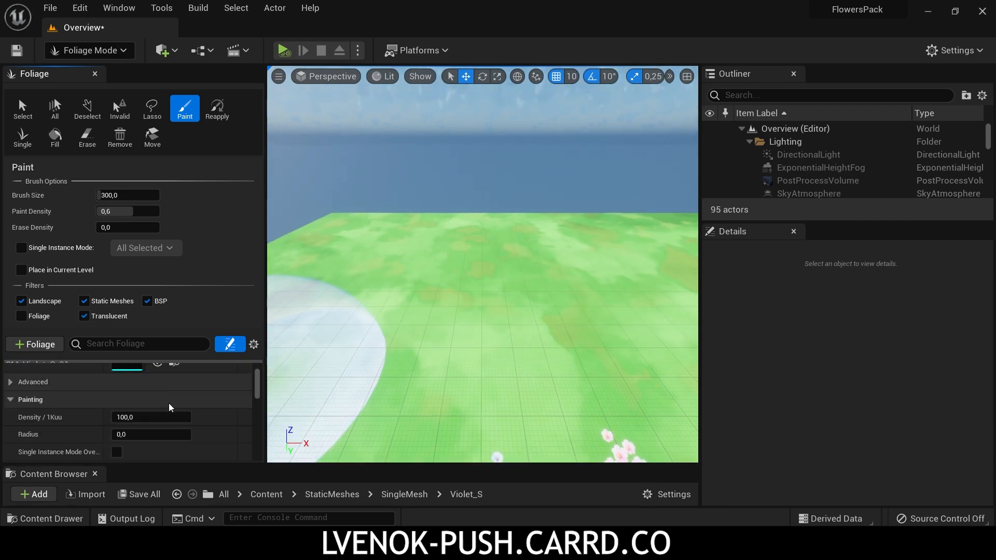
scroll(141, 414, up, 3)
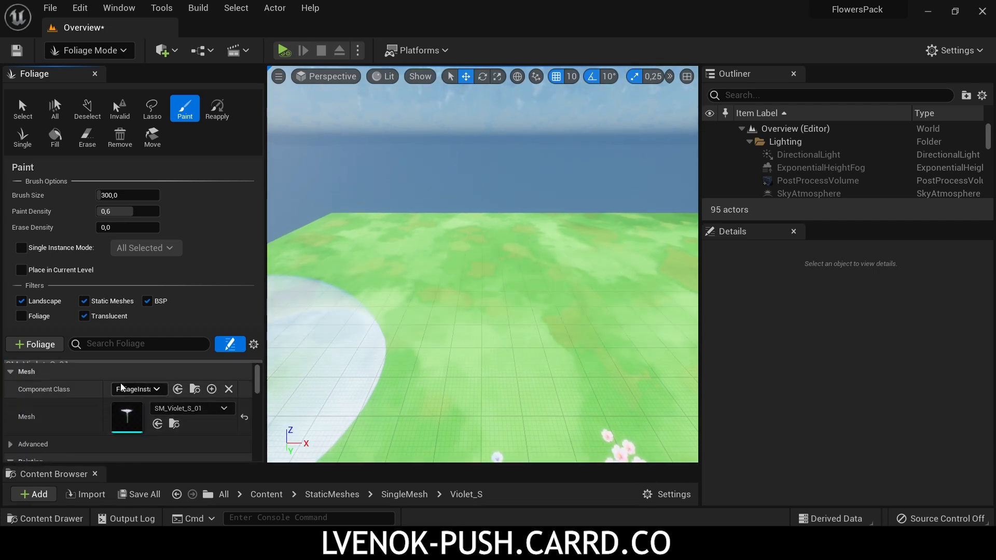
scroll(143, 413, down, 3)
scroll(144, 412, down, 2)
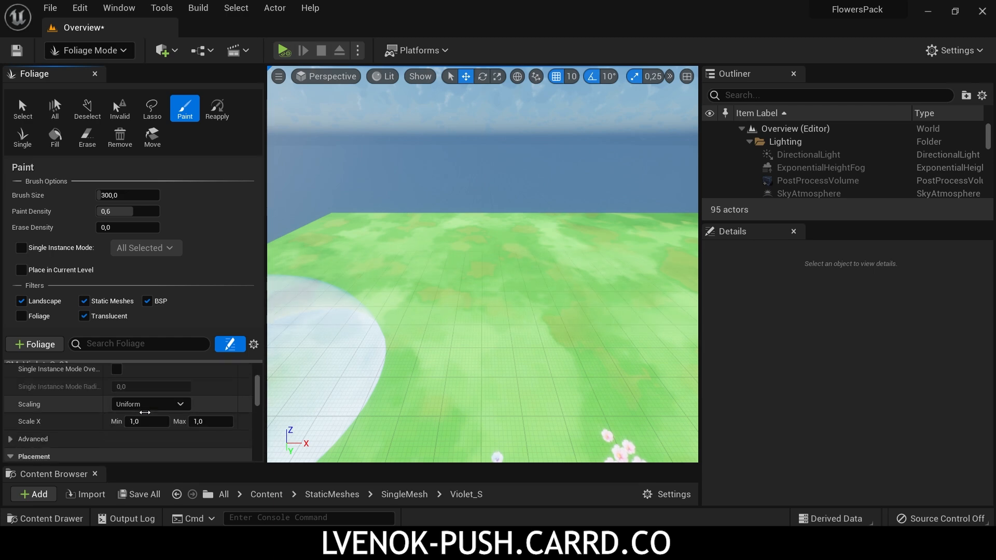
scroll(145, 414, up, 5)
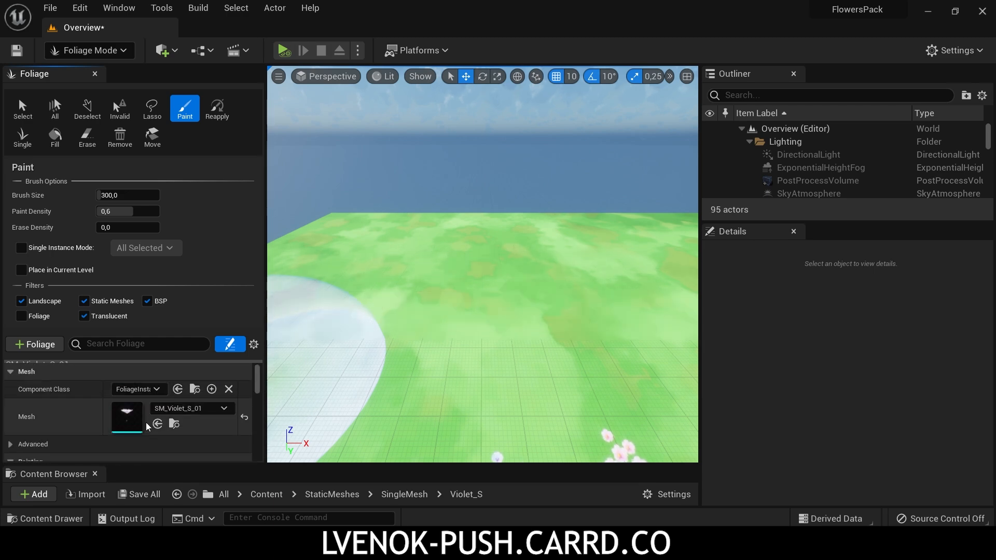
scroll(145, 415, down, 1)
click(141, 438)
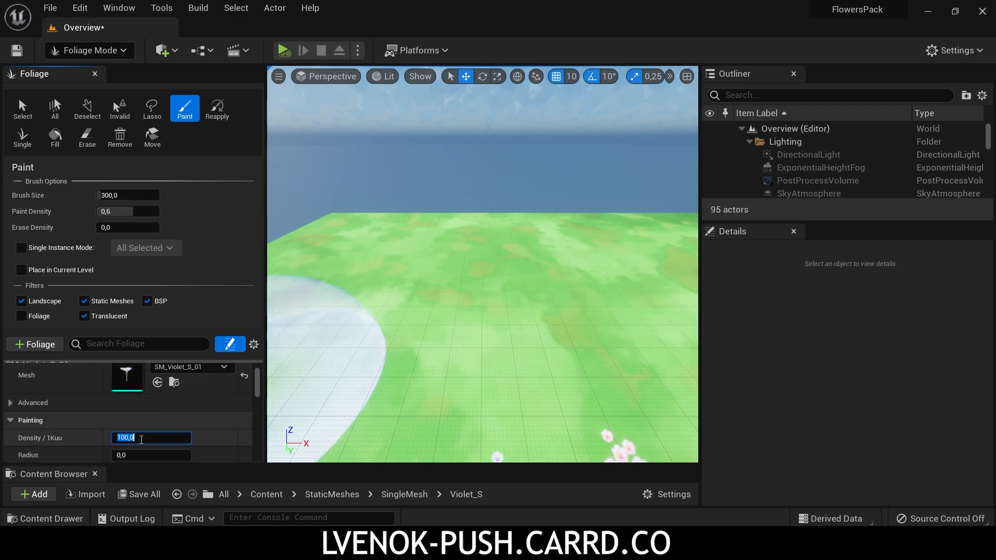
text(50)
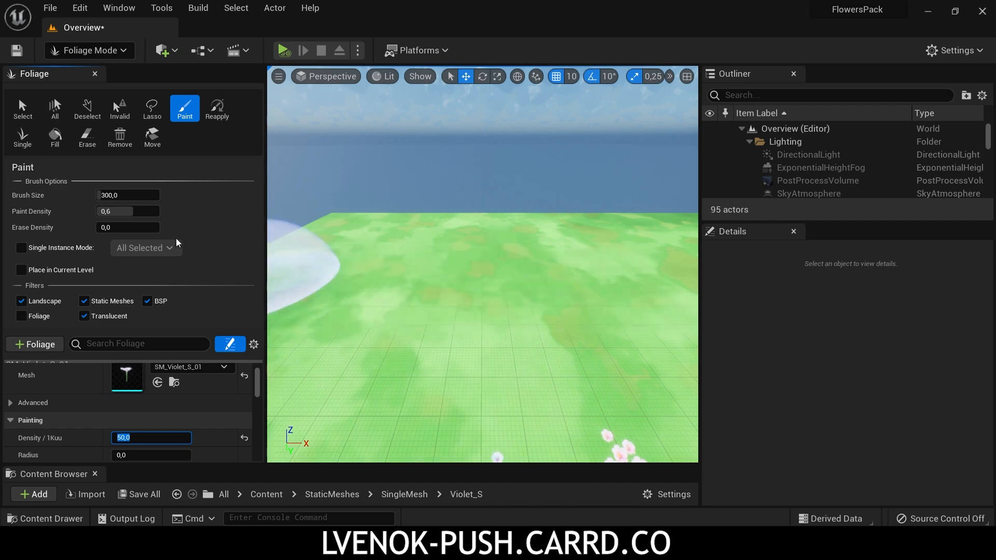
Step: Set the foliage brush size to 500 and paint violets across the grass
click(120, 195)
text(500)
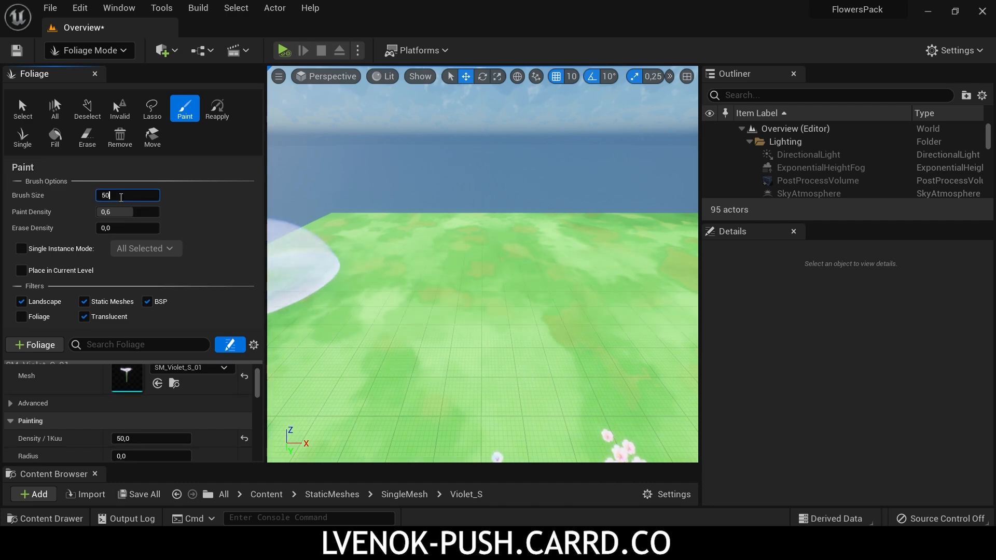
key(Return)
mouse_move(427, 266)
mouse_down()
mouse_move(436, 253)
mouse_move(372, 309)
mouse_up()
Step: Set the violet foliage density to 100 per 1Kuu and paint over the same grass area again
click(130, 438)
text(100)
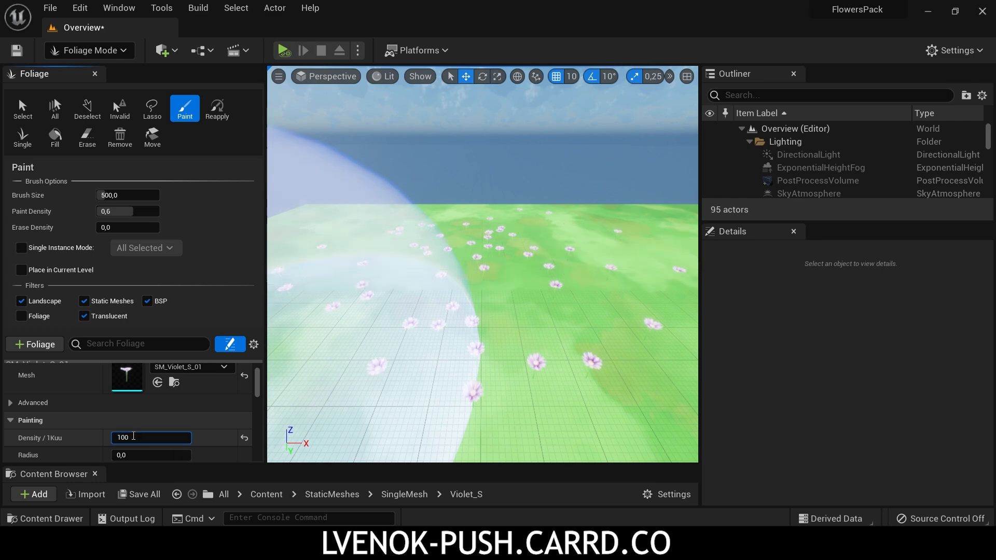
mouse_move(497, 306)
mouse_down()
mouse_move(527, 258)
mouse_move(600, 247)
mouse_move(375, 266)
mouse_up()
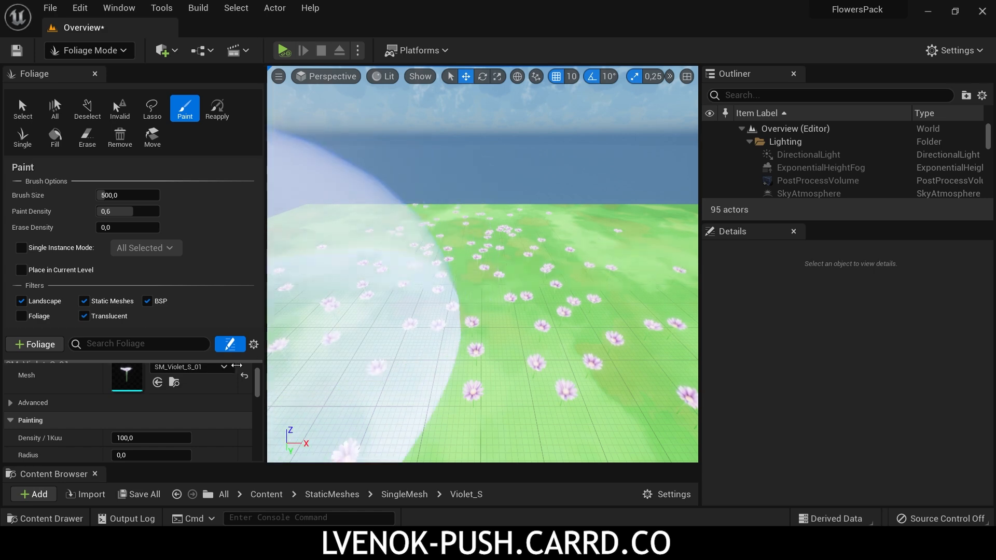
Step: Turn off Cast Shadow for the SM_Violet_S_01 foliage type and erase painted violets with the Erase tool
scroll(213, 437, down, 3)
scroll(212, 437, down, 10)
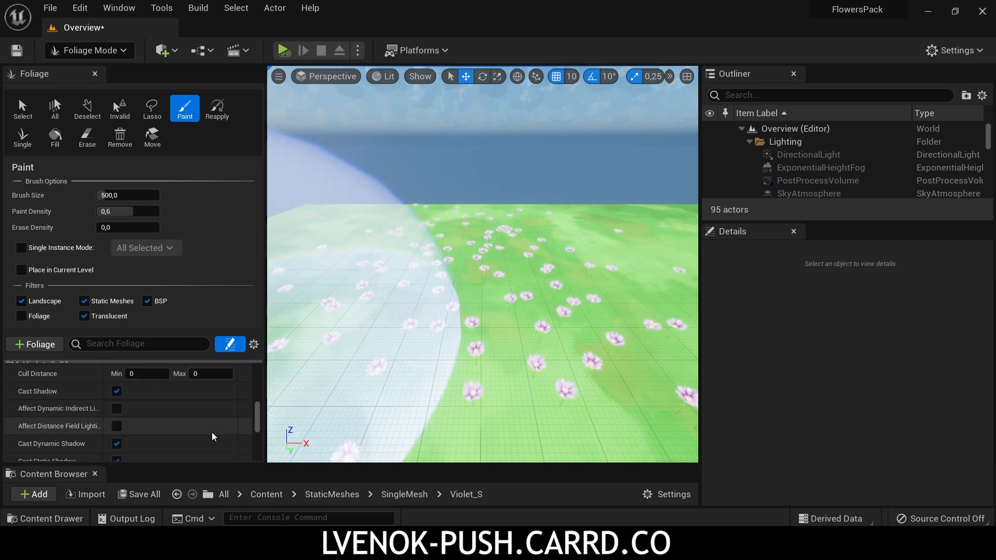
click(116, 392)
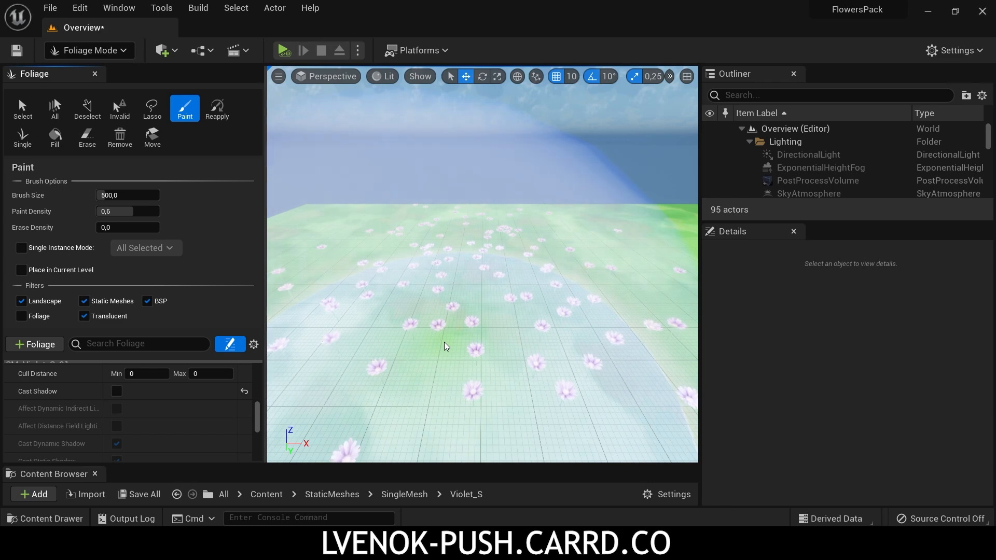
click(87, 136)
mouse_move(438, 275)
mouse_down()
mouse_move(571, 312)
mouse_move(325, 262)
mouse_move(461, 235)
mouse_up()
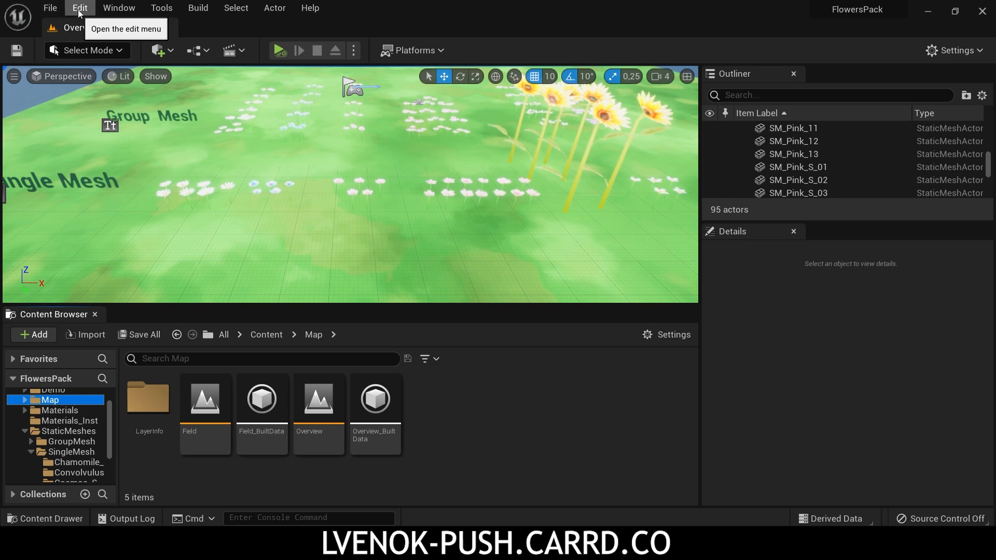
Step: Open the project settings and search for "Virtual" to check the virtual texture support options
click(80, 8)
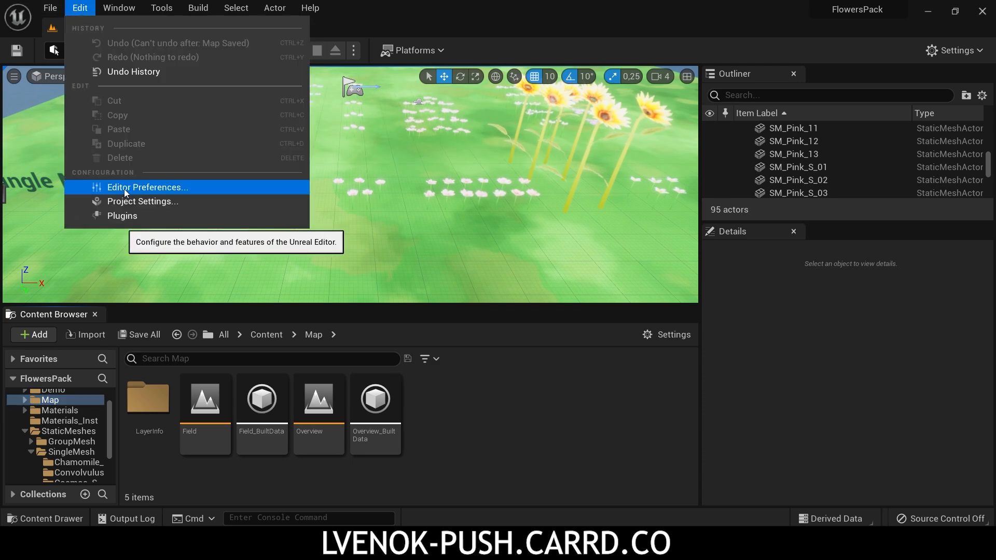
click(147, 202)
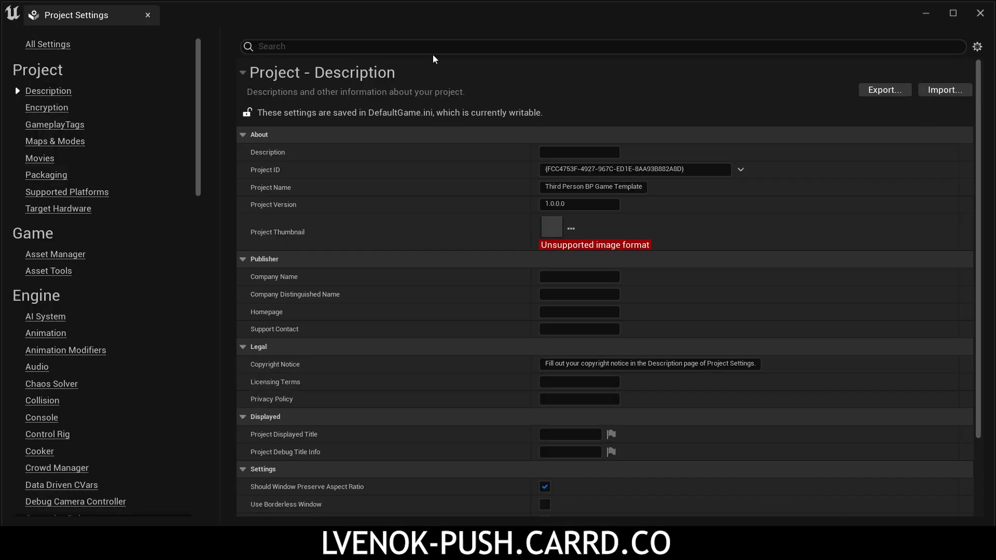
click(435, 49)
text(Virtual)
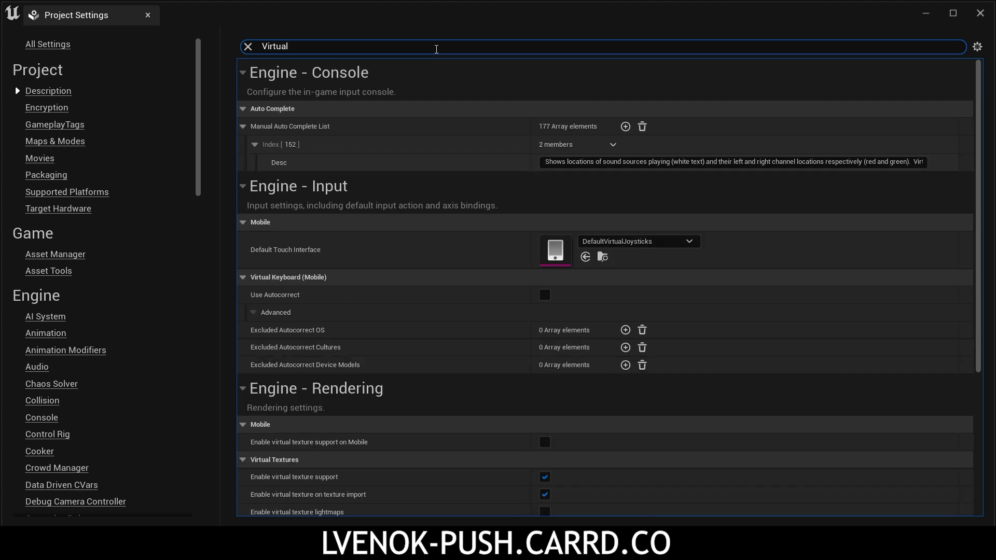
scroll(540, 363, down, 4)
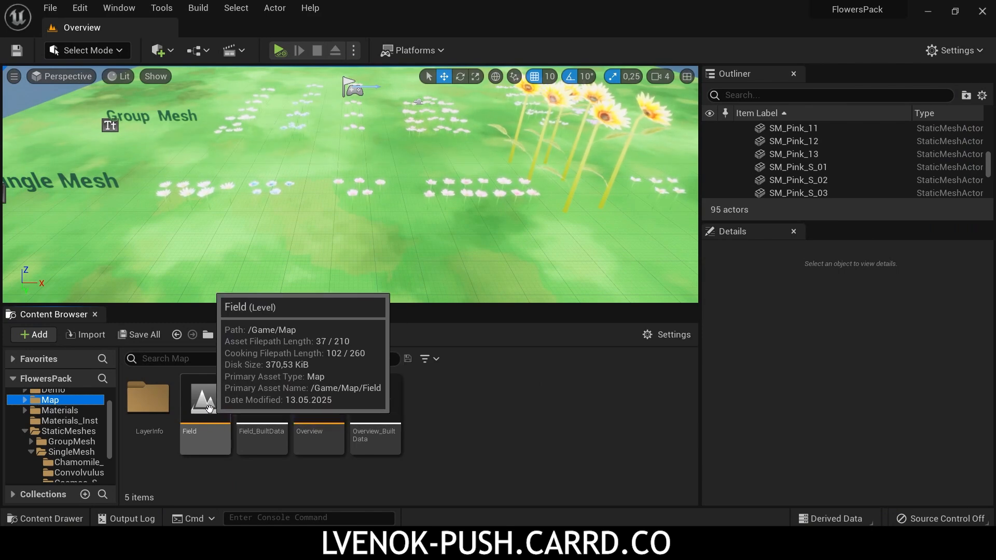
Step: Open the Field level from the Map folder and enter Landscape mode with its Landscape actor selected
double_click(209, 409)
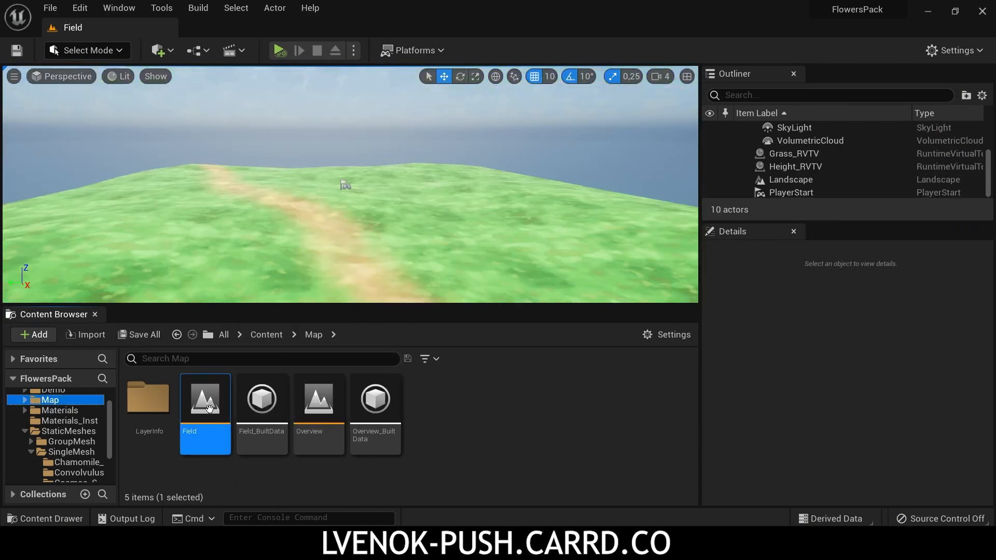
click(796, 181)
click(89, 53)
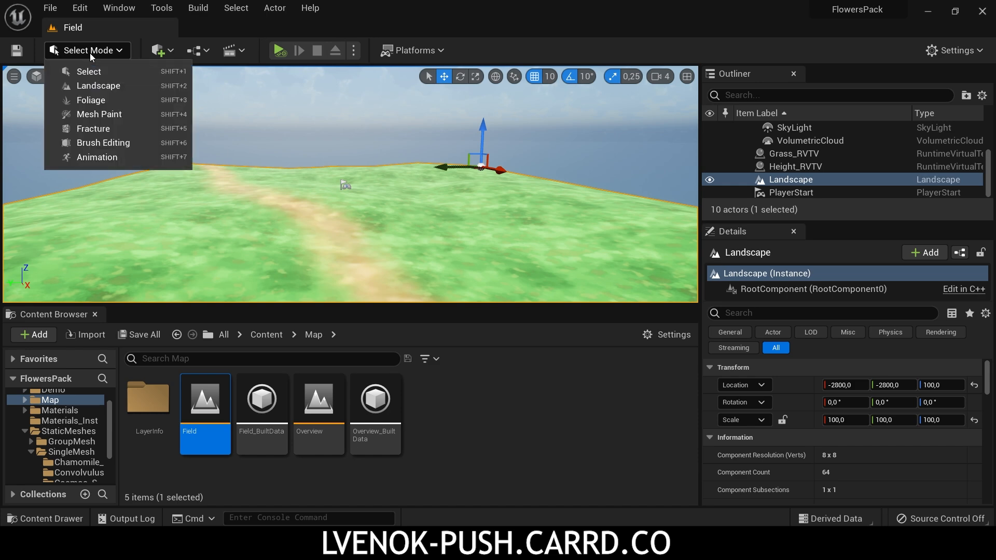
click(92, 88)
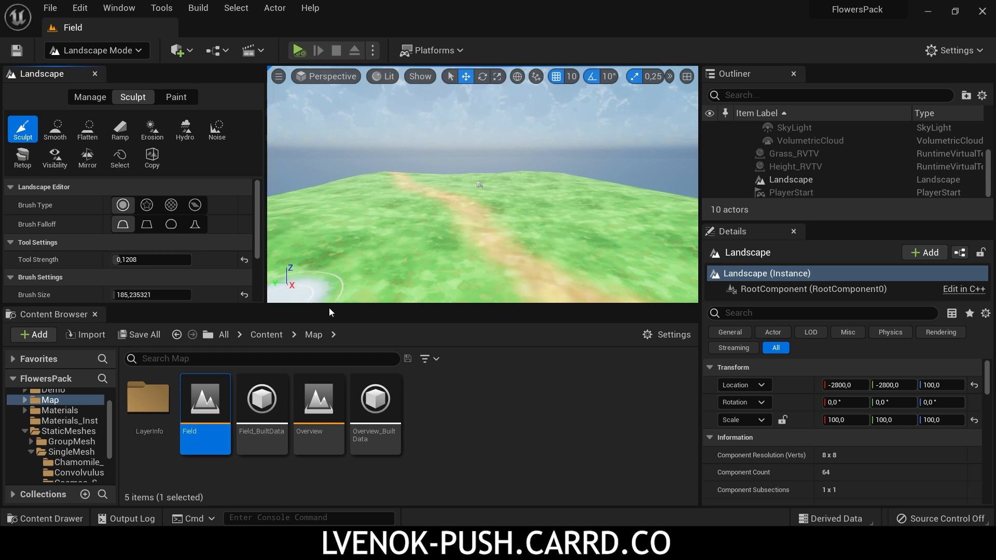
Step: Enlarge the viewport, paint the Ground layer onto the grass beside the path, and switch the target layer to Grass
drag(336, 305, 332, 449)
click(176, 97)
click(99, 410)
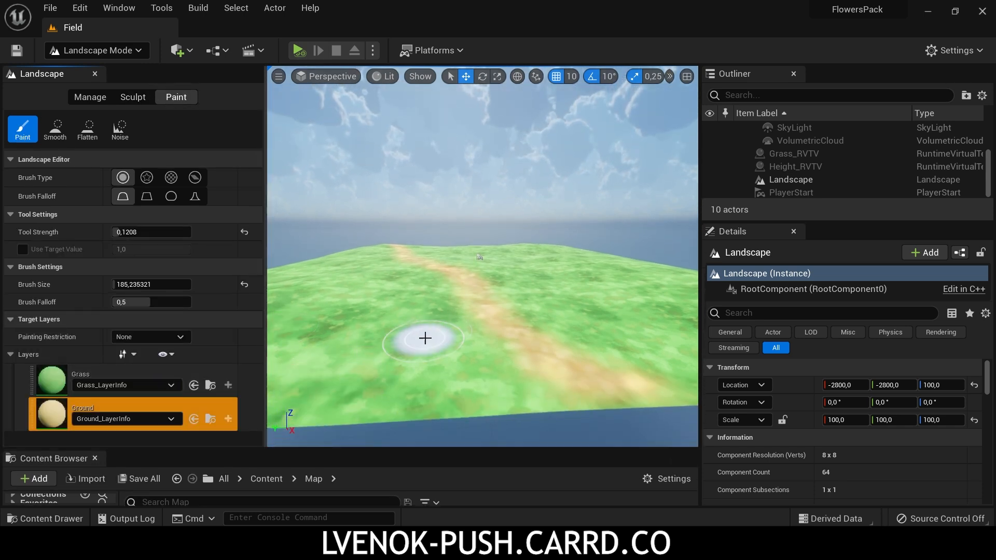
mouse_move(422, 338)
mouse_down()
mouse_move(456, 325)
mouse_move(449, 365)
mouse_move(416, 329)
mouse_move(445, 326)
mouse_move(363, 344)
mouse_move(418, 286)
mouse_move(411, 356)
mouse_move(340, 327)
mouse_move(345, 286)
mouse_up()
click(99, 375)
Step: Sculpt the terrain around the path with a brush size of about 549 and smooth it before leaving Landscape mode
click(132, 97)
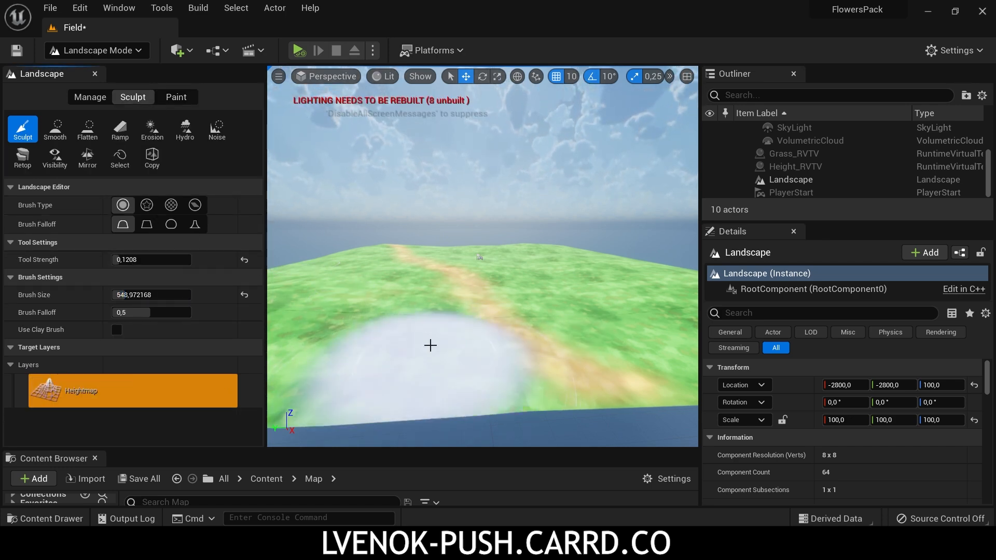
drag(429, 344, 589, 313)
click(55, 129)
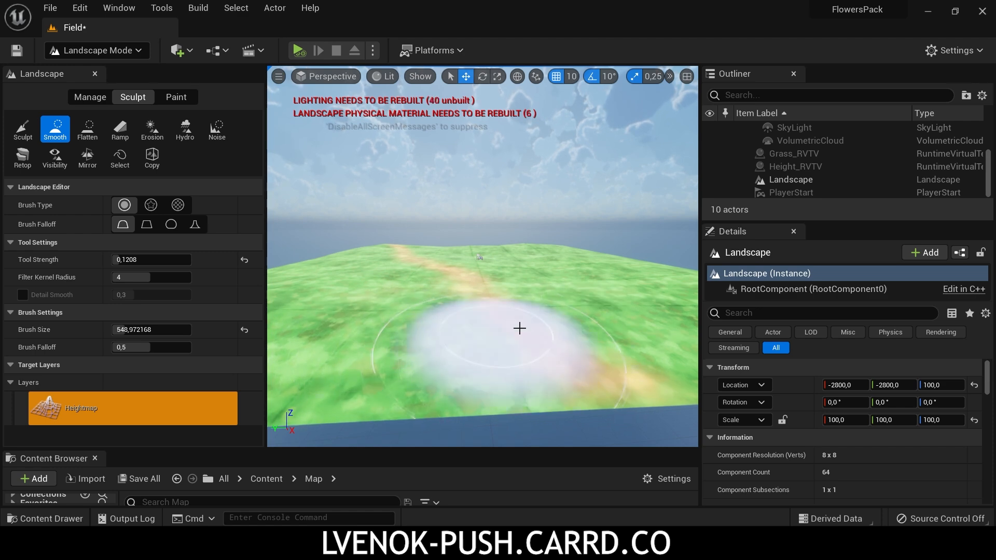
click(93, 50)
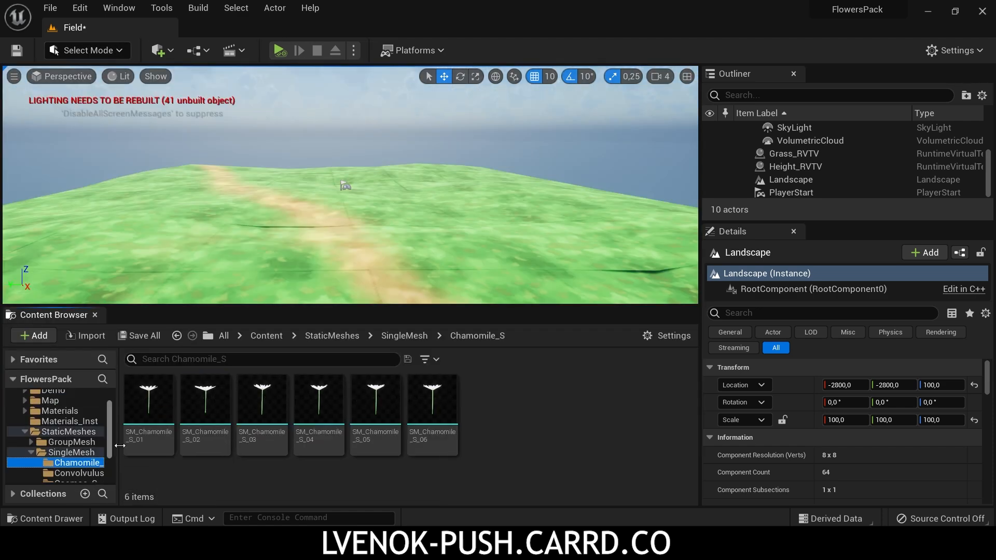
Step: Assign the MI_FlowersRVT material instance to the SM_Chamomile_S_02 mesh, then save and close the mesh
double_click(214, 418)
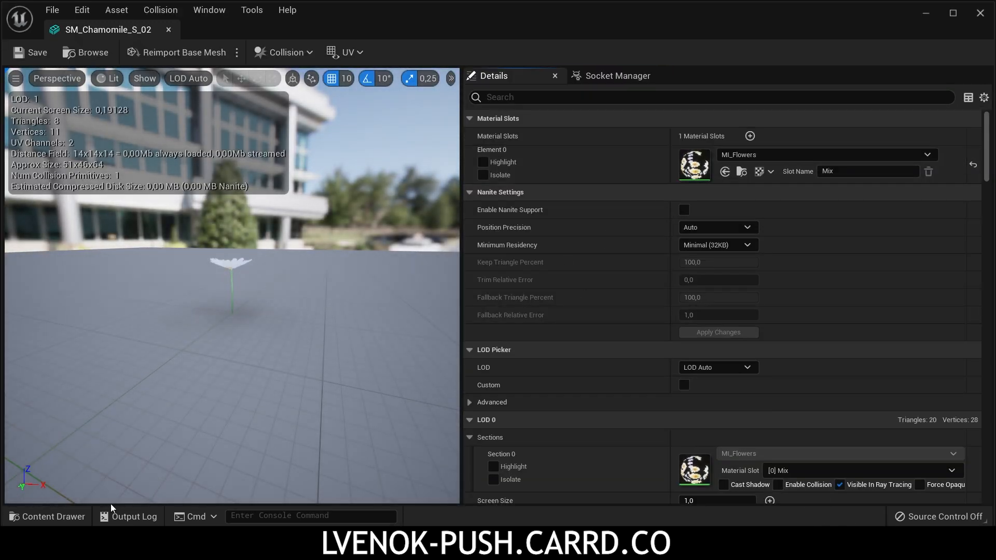
click(41, 516)
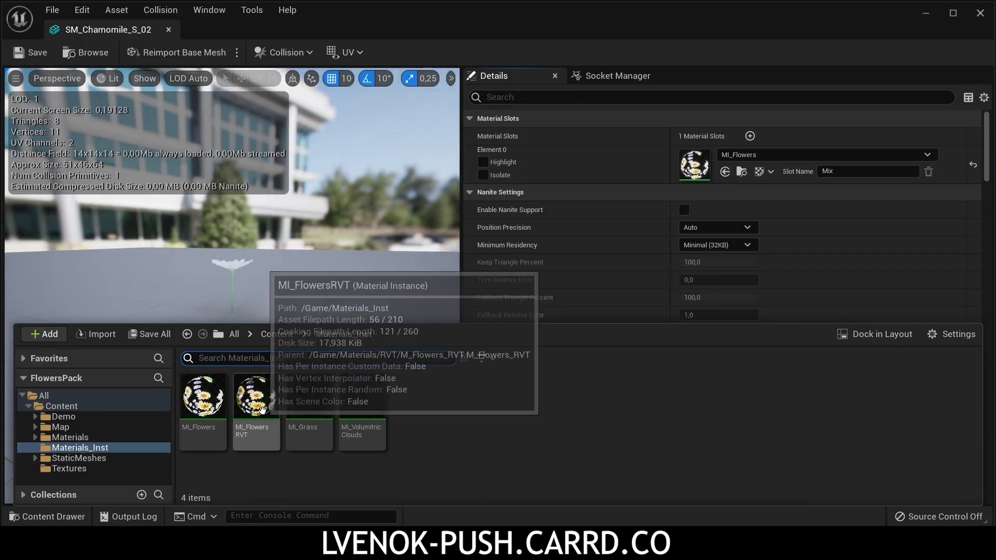
drag(255, 411, 700, 166)
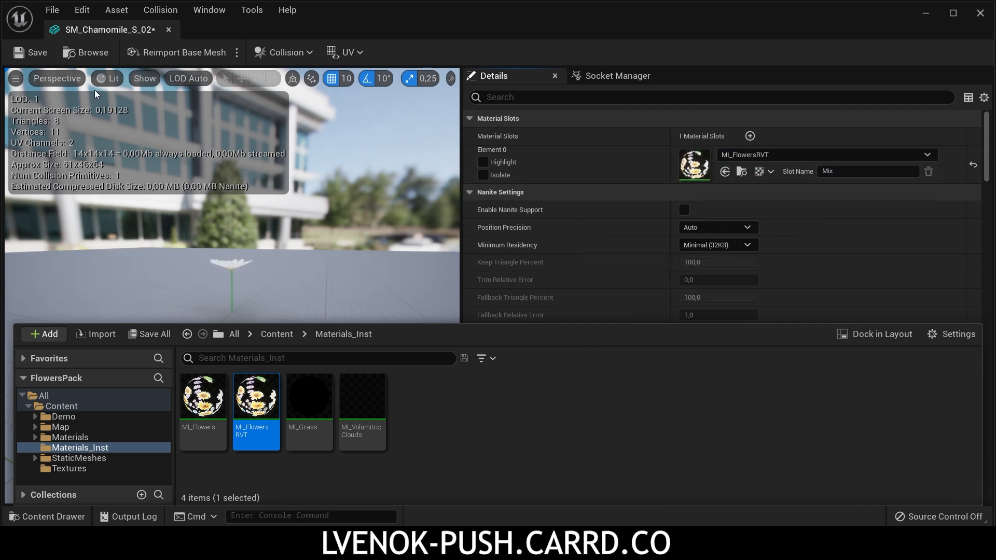
click(32, 52)
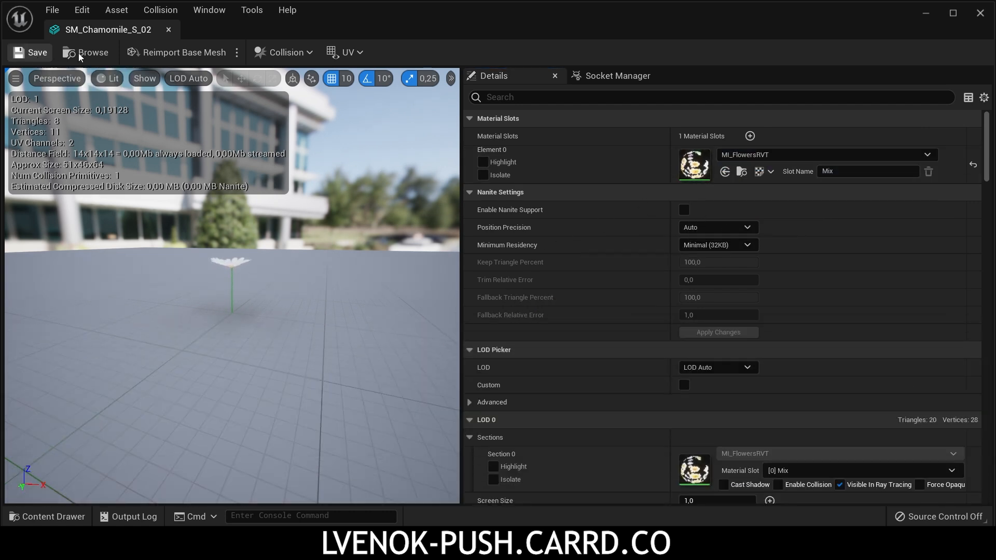
click(169, 30)
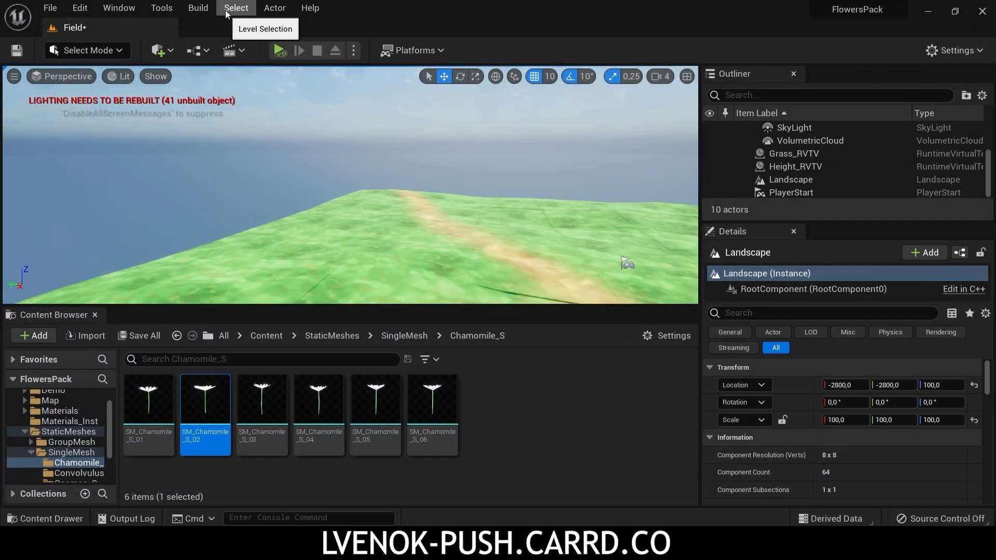
Step: Build only the lighting for the Field level
click(198, 8)
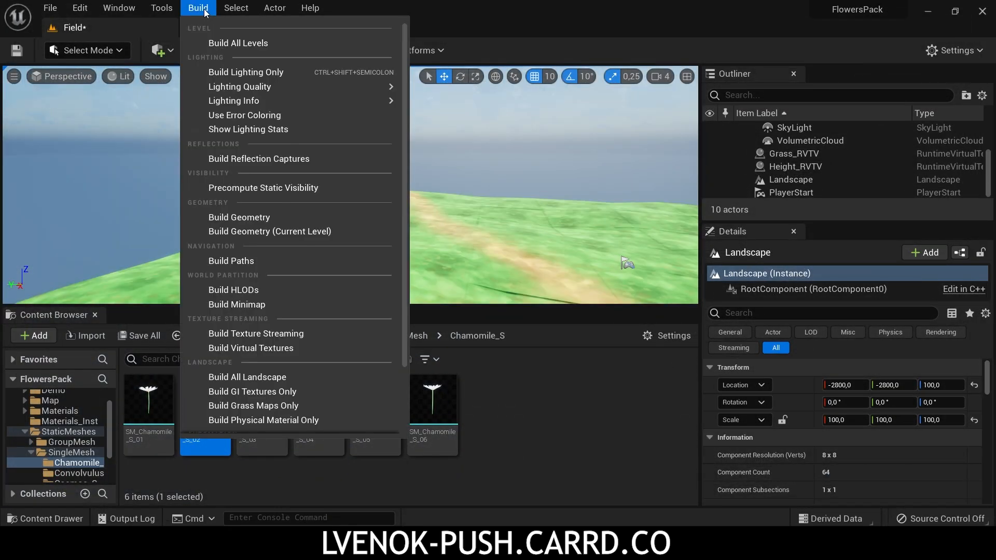
click(244, 72)
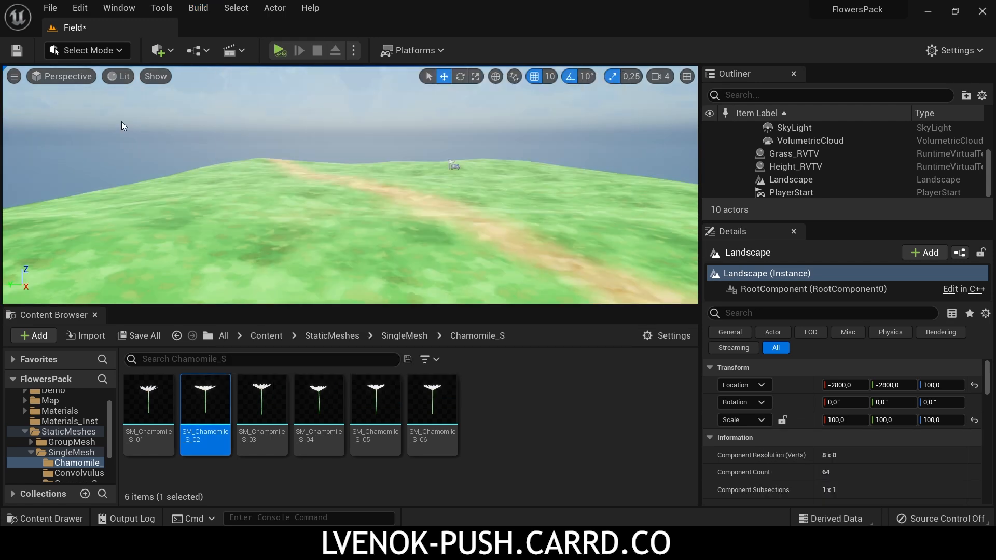
Step: Switch to Foliage mode with the Paint tool and add the SM_Chamomile_S_02 mesh to the foliage palette
click(87, 51)
click(54, 97)
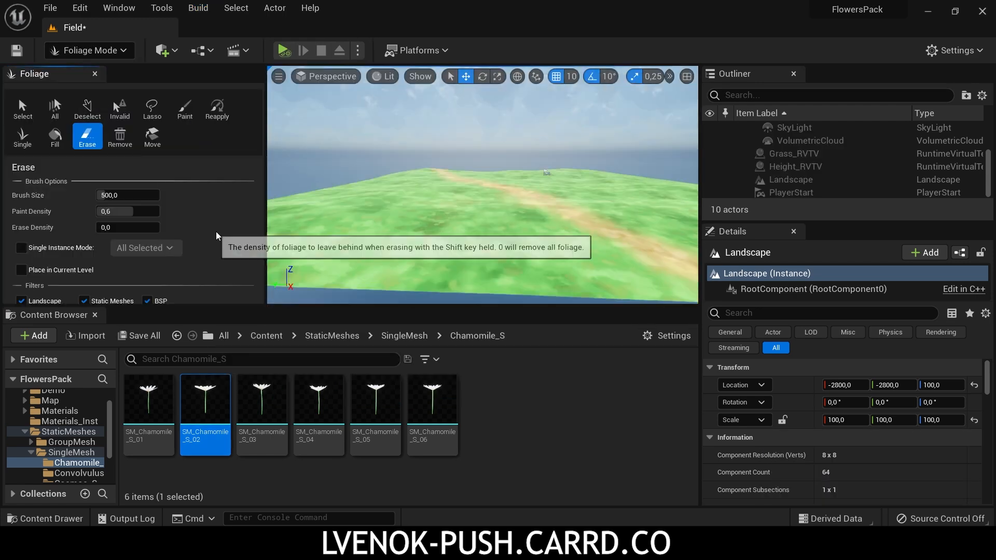
click(185, 109)
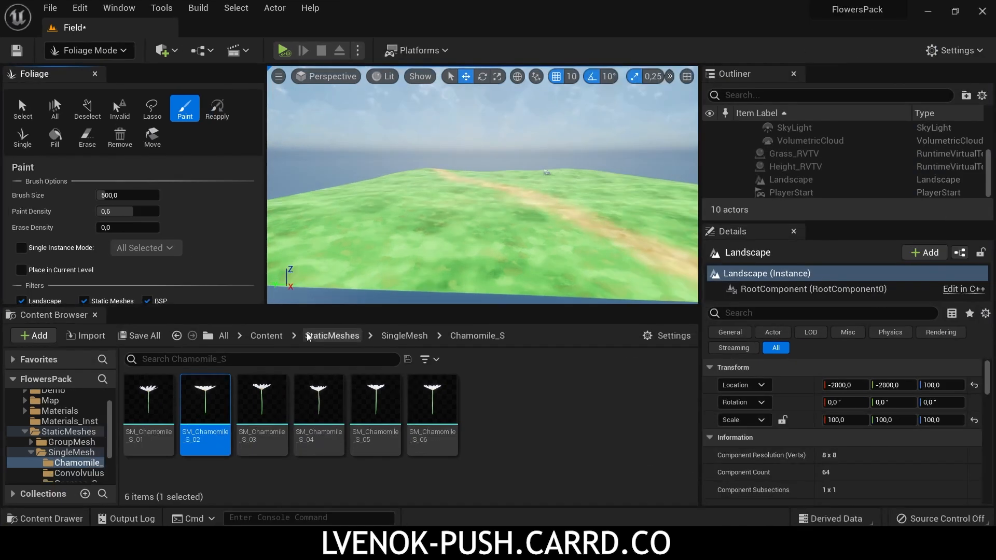
drag(201, 305, 200, 387)
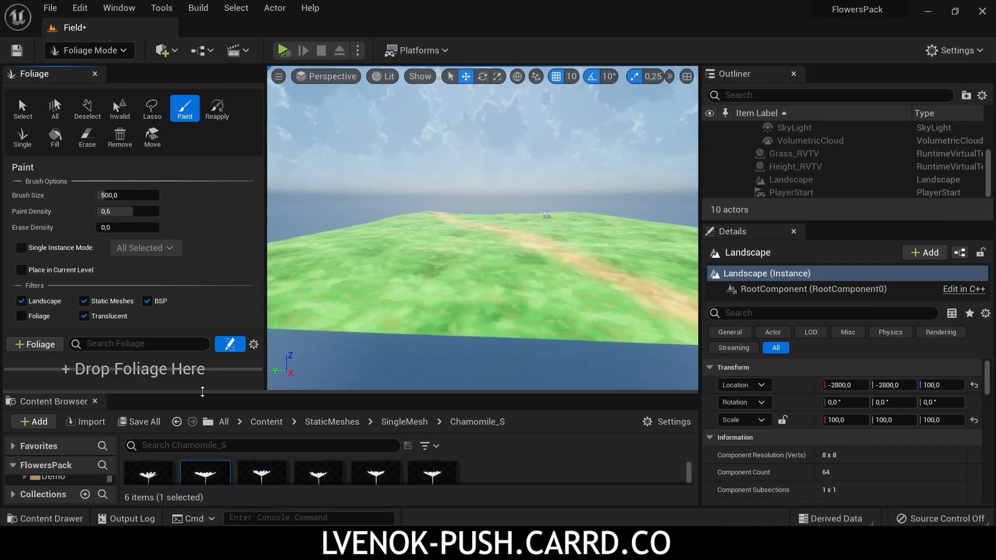
drag(205, 469, 188, 367)
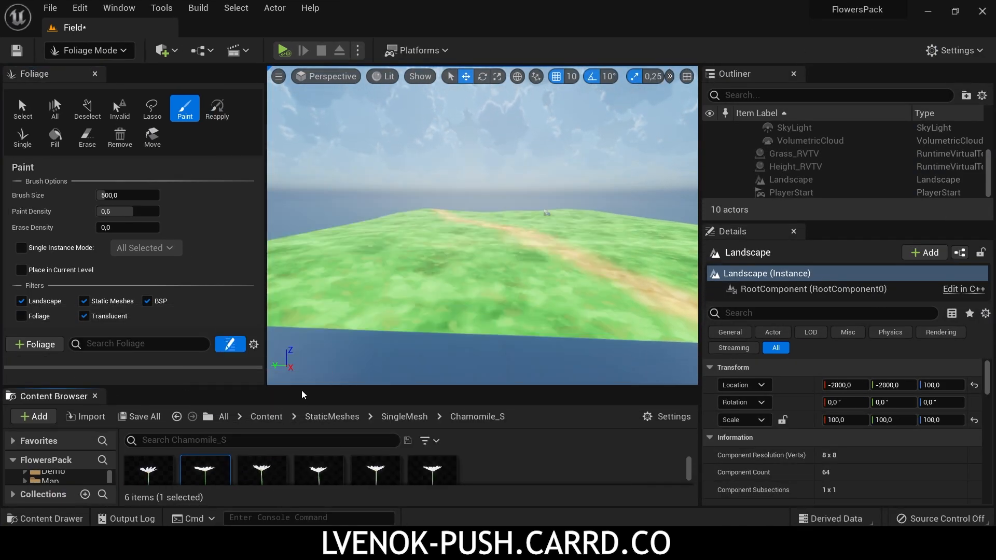
Step: Add the SM_Grass_01 mesh from the StaticMeshes folder to the foliage palette
drag(316, 387, 314, 418)
drag(207, 384, 207, 412)
drag(314, 418, 270, 365)
click(333, 367)
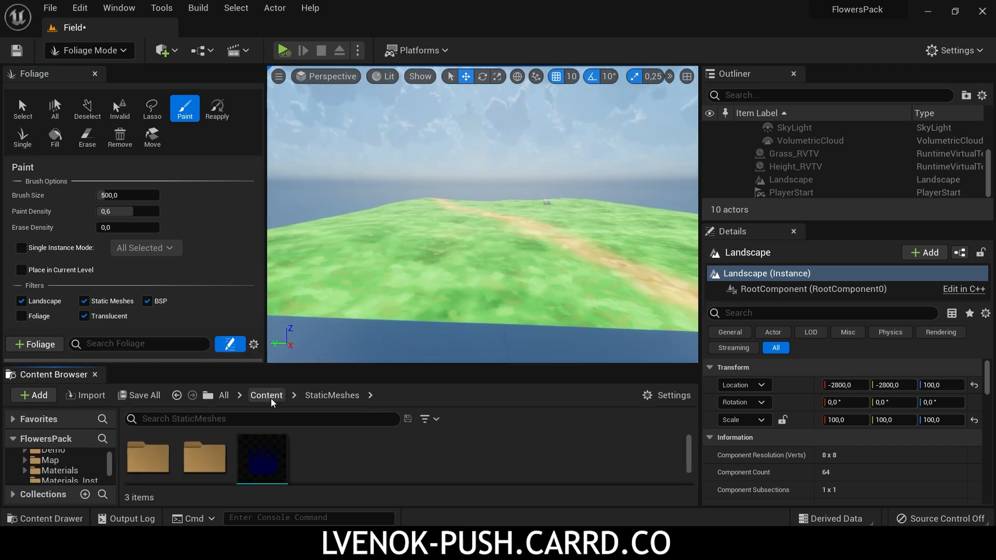
drag(268, 457, 185, 360)
drag(289, 364, 291, 424)
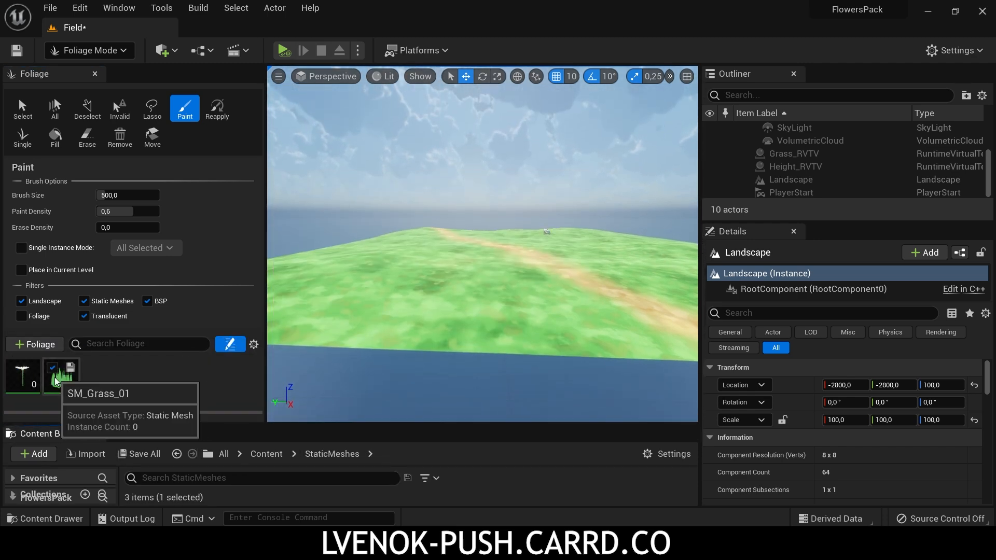
Step: Set the painting density of the SM_Chamomile_S_02 foliage type to 200
click(26, 379)
drag(173, 426, 174, 466)
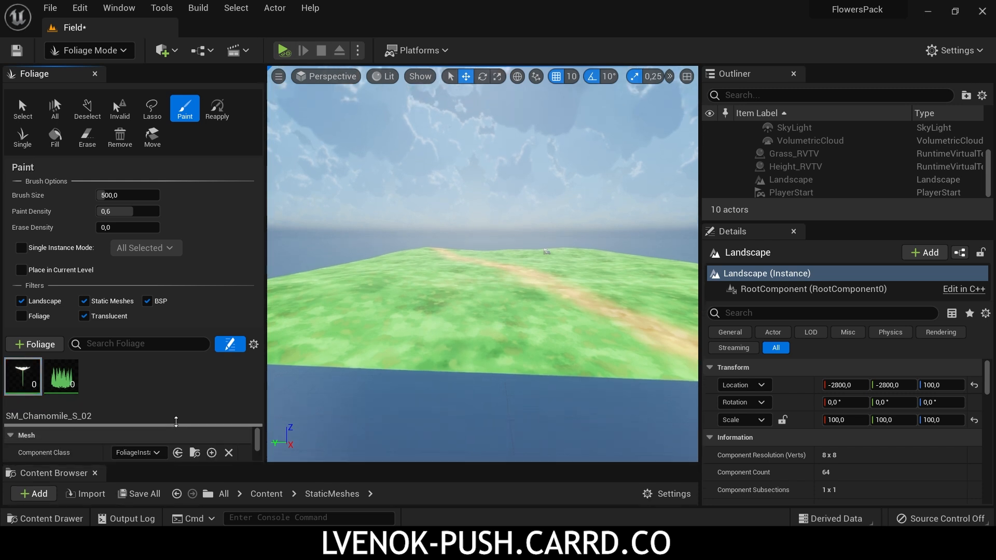
scroll(140, 425, down, 5)
click(142, 415)
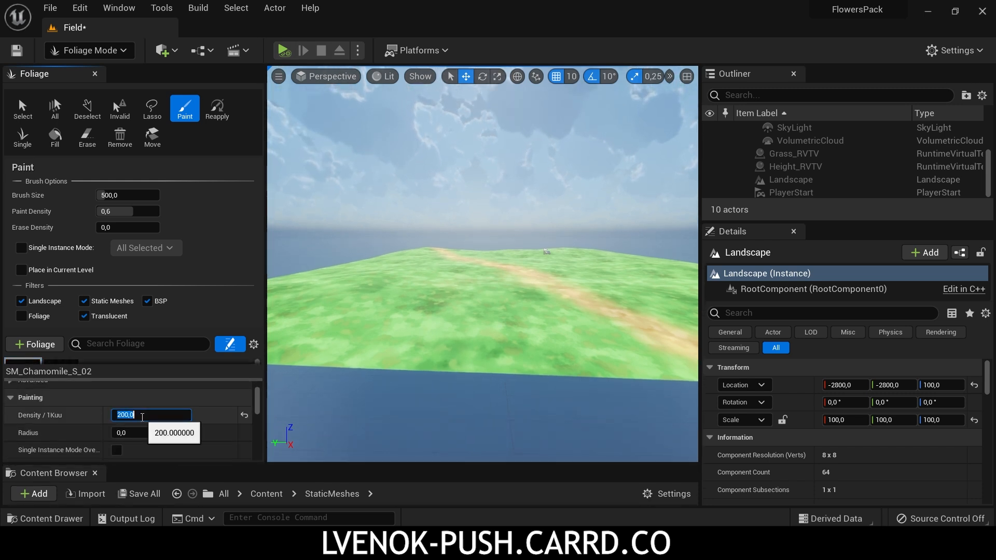
scroll(142, 420, down, 8)
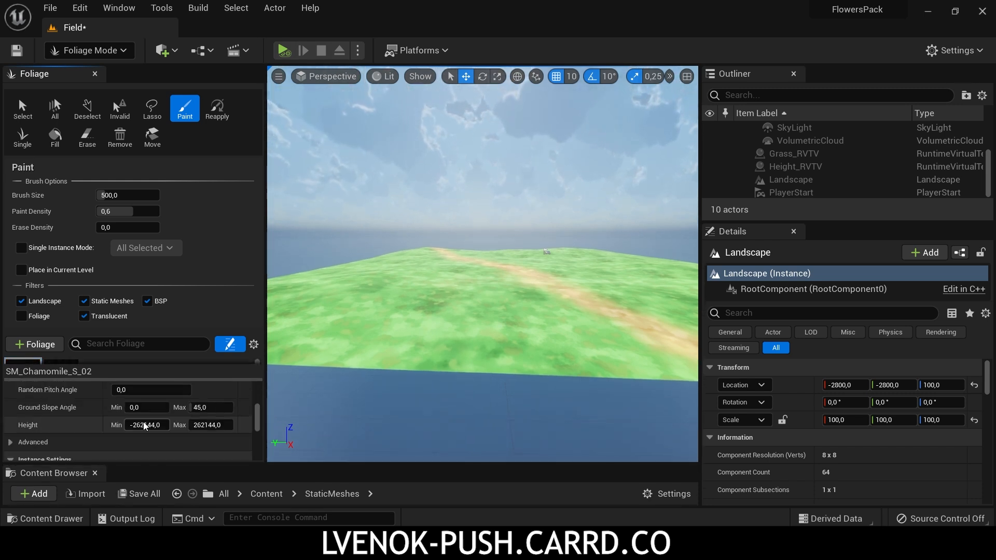
scroll(145, 423, up, 13)
Step: Set the foliage brush size to 400 and paint SM_Chamomile_S_02 flowers across the field on one side of the path
click(116, 195)
text(400)
key(Return)
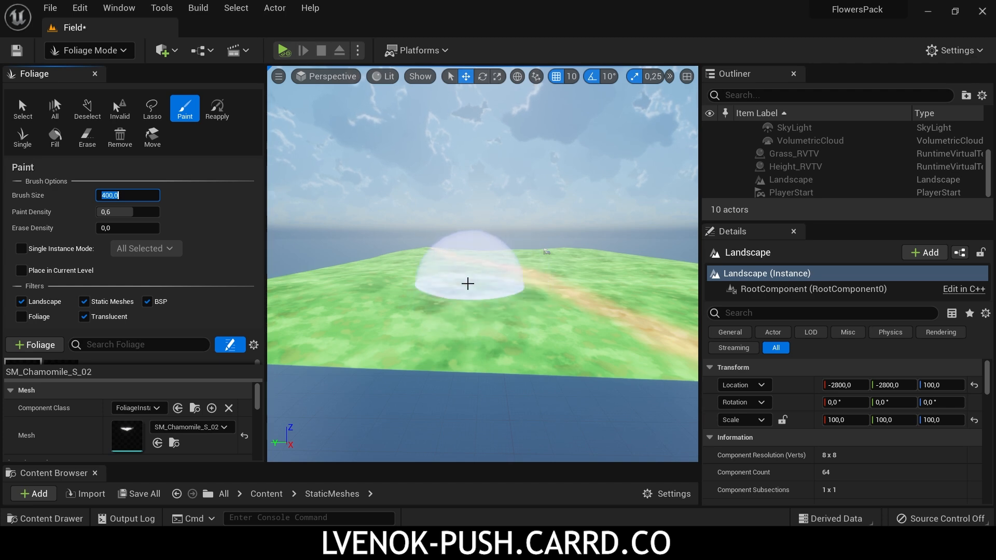
scroll(468, 284, up, 3)
mouse_move(445, 303)
mouse_down()
mouse_move(349, 320)
mouse_move(491, 262)
mouse_up()
key(ctrl+z)
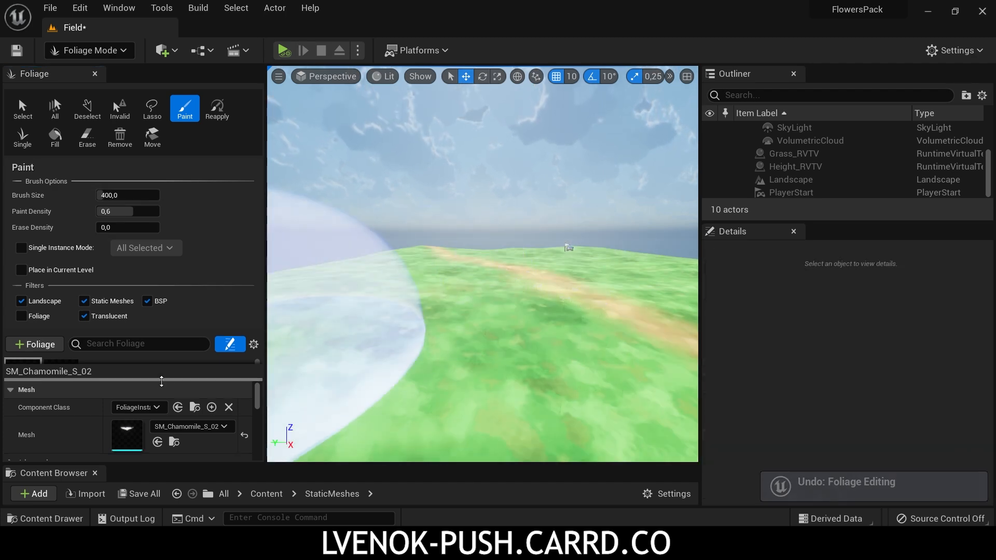
drag(161, 381, 161, 429)
key(ctrl+y)
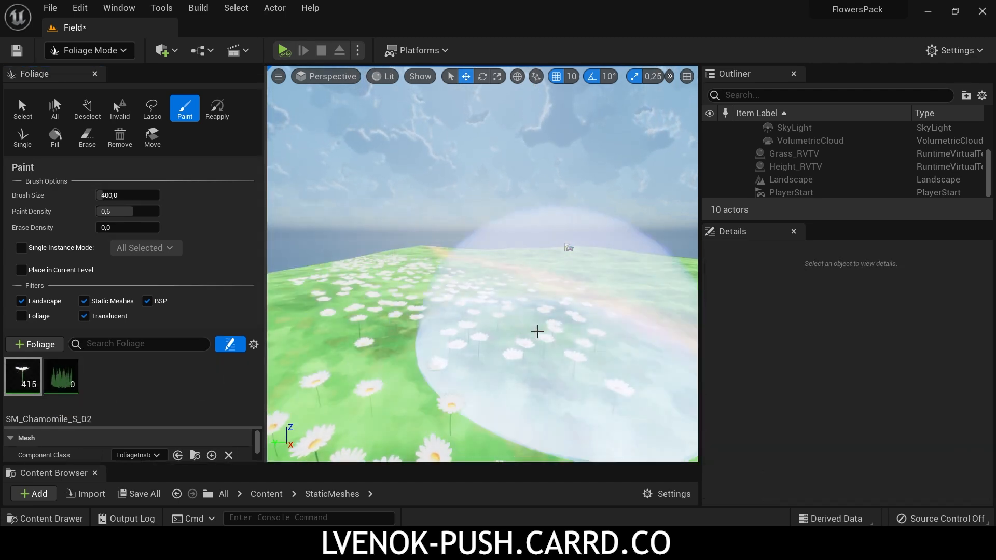
Step: Set the SM_Grass_01 foliage density to 300 and paint grass on the side of the path opposite the chamomiles
click(61, 376)
drag(154, 427, 154, 348)
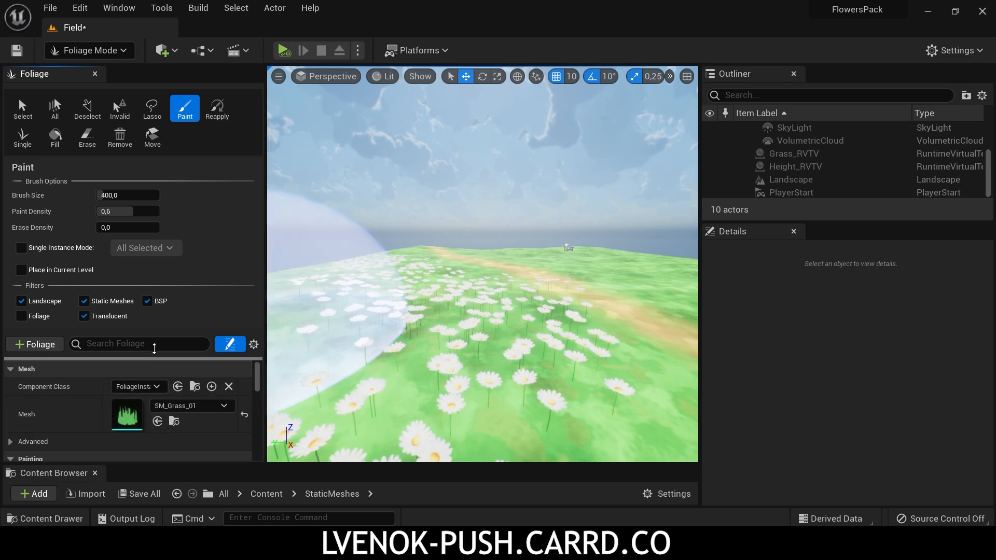
scroll(124, 435, down, 2)
click(127, 435)
text(300)
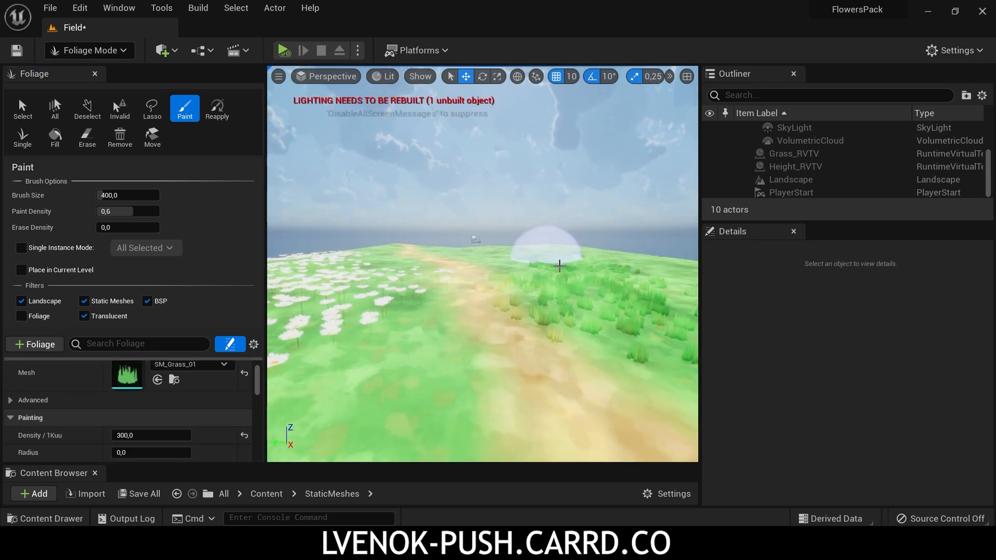
Step: Raise the SM_Grass_01 density to 600 and paint thicker grass along the path and among the chamomiles
click(134, 435)
text(6)
text(00)
key(Return)
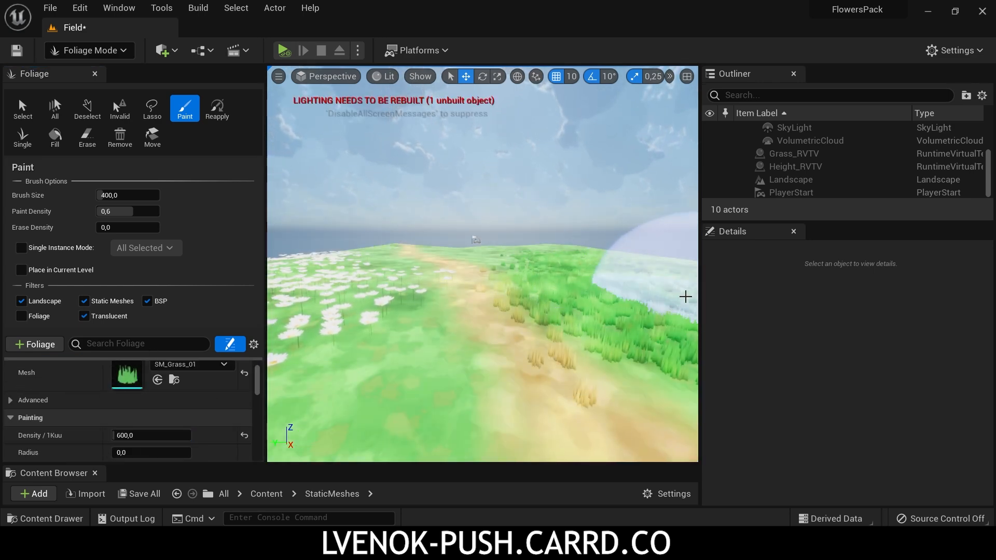
right_drag(337, 306, 295, 306)
scroll(173, 443, down, 14)
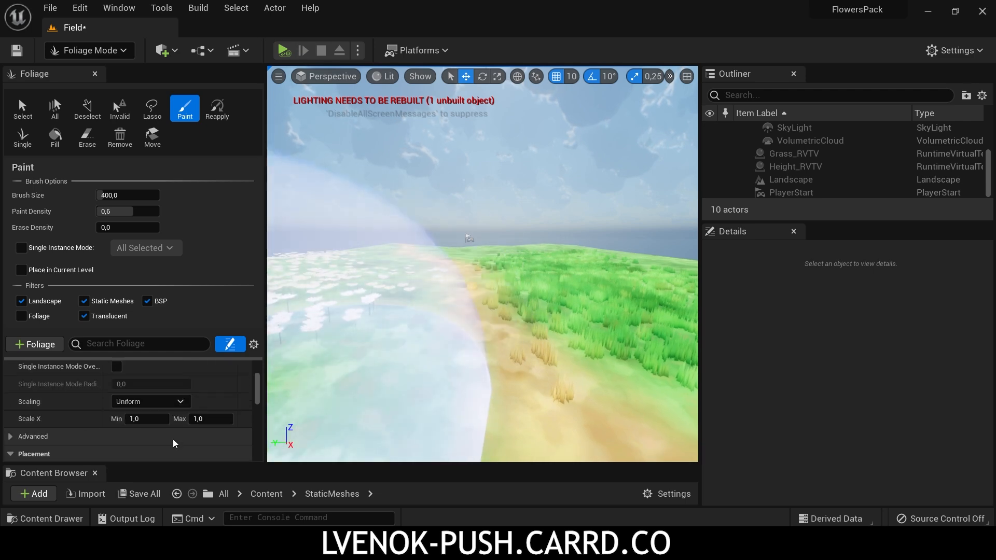
mouse_move(484, 298)
right_down()
mouse_move(514, 298)
mouse_move(304, 298)
right_up()
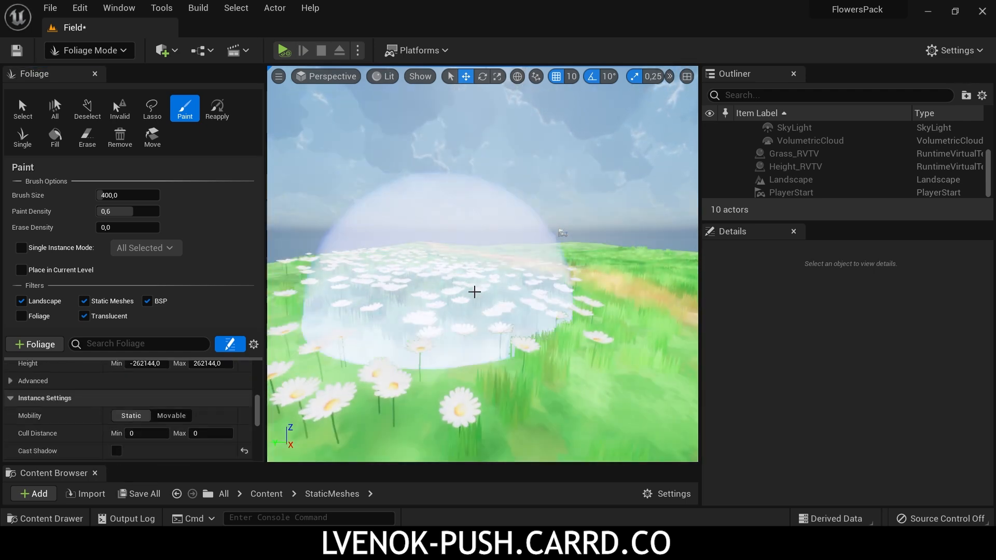
Step: Erase the SM_Grass_01 grass among the chamomiles, then erase the foreground SM_Chamomile_S_02 flowers
click(108, 50)
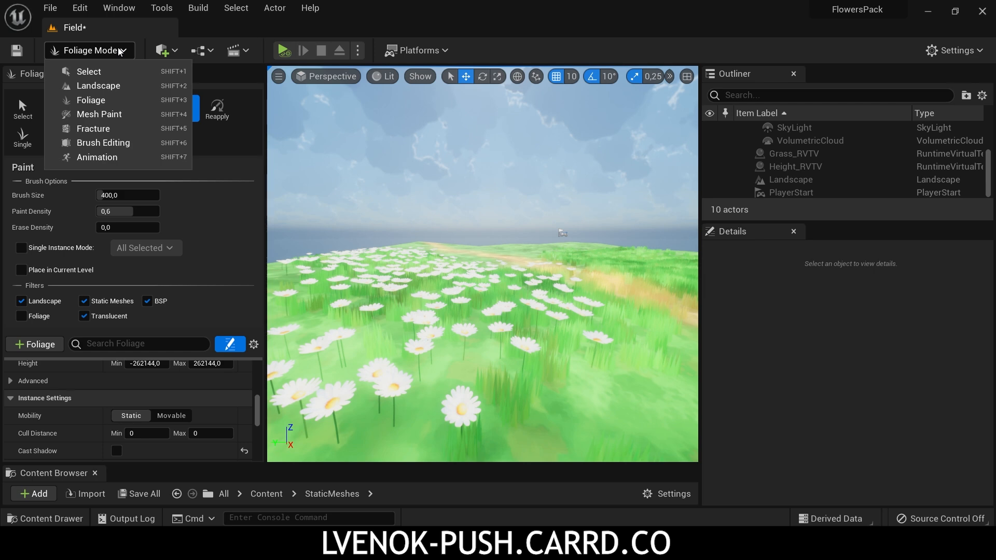
click(223, 140)
click(87, 138)
drag(496, 291, 396, 286)
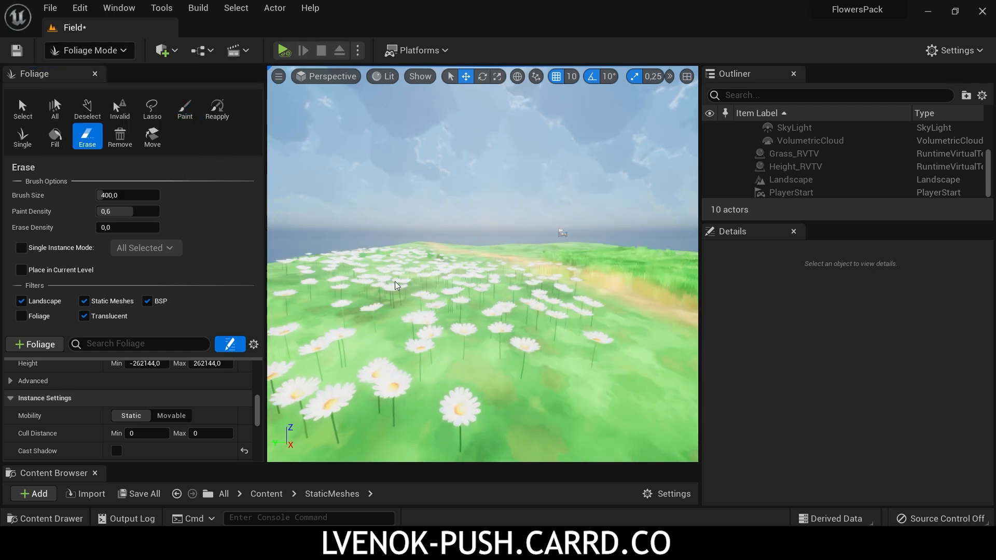
drag(138, 358, 136, 424)
click(15, 378)
drag(363, 361, 557, 293)
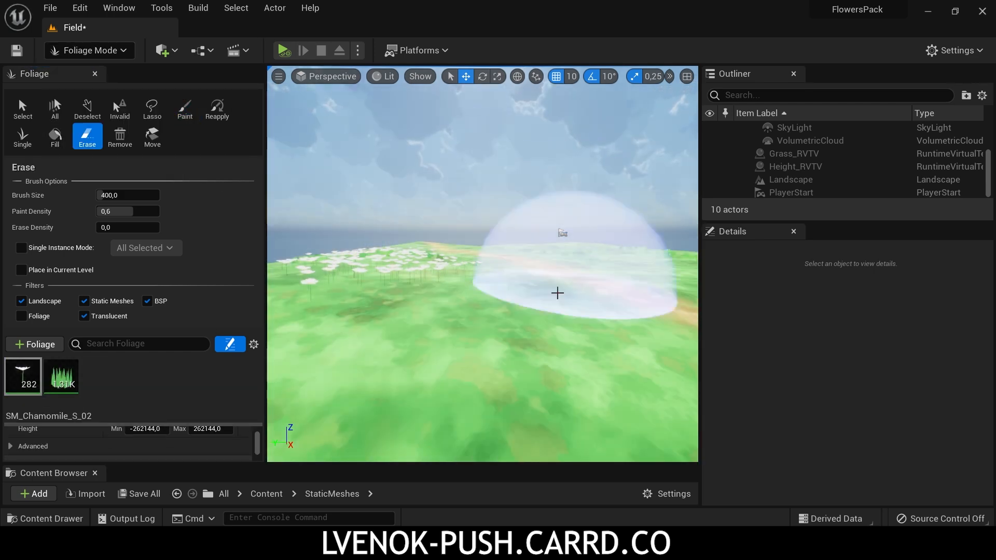
Step: Switch from Foliage mode to Select mode and move the view closer to the remaining chamomiles
click(107, 52)
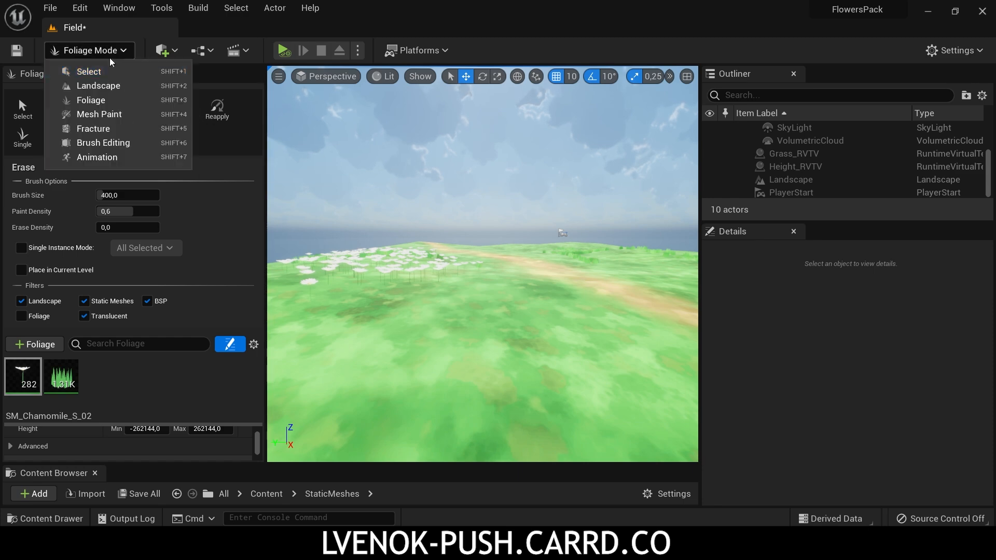
click(104, 71)
right_drag(240, 256, 240, 256)
key(w)
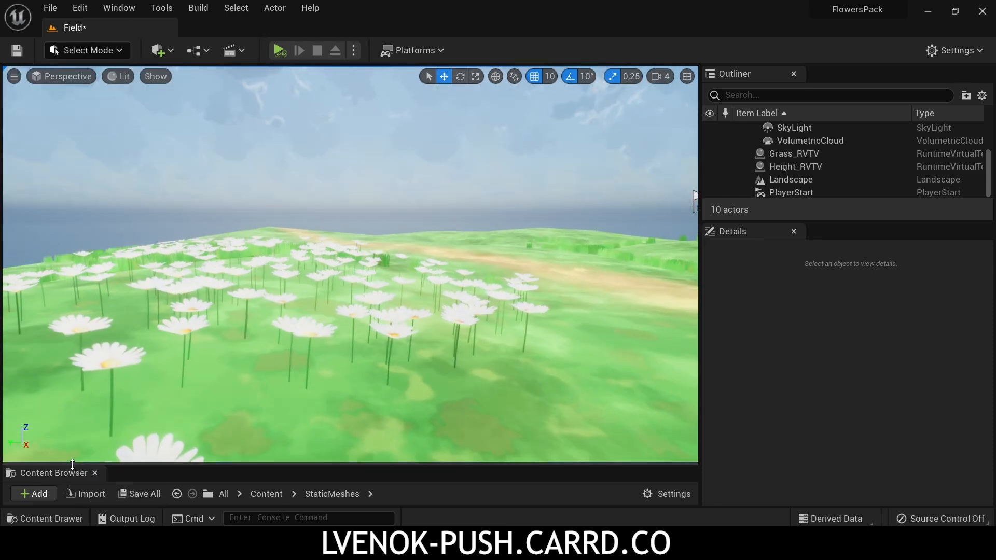
Step: Open the MI_FlowersRVT material instance from the Materials_Inst folder in a smaller window that leaves the level's flowers visible
drag(136, 464, 135, 282)
click(69, 398)
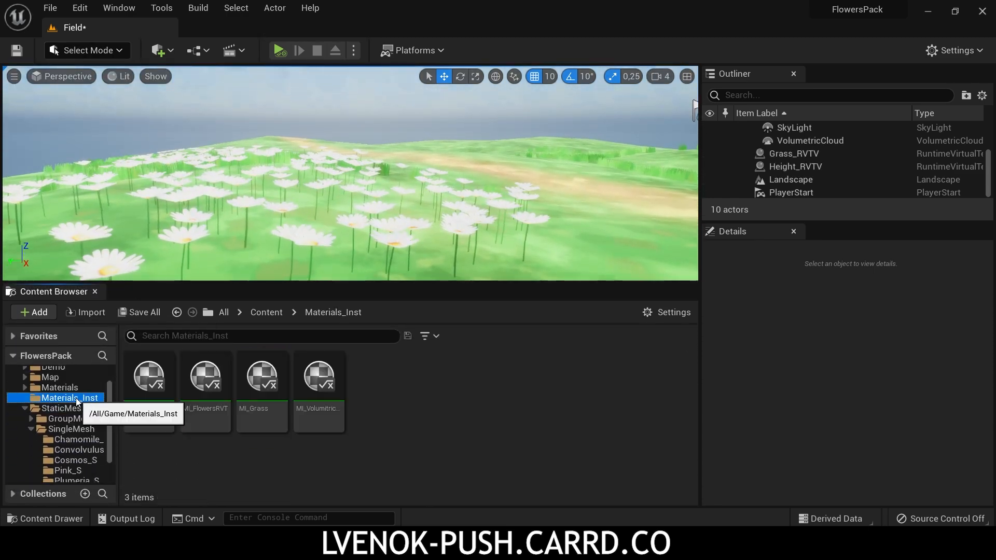
click(212, 378)
double_click(212, 379)
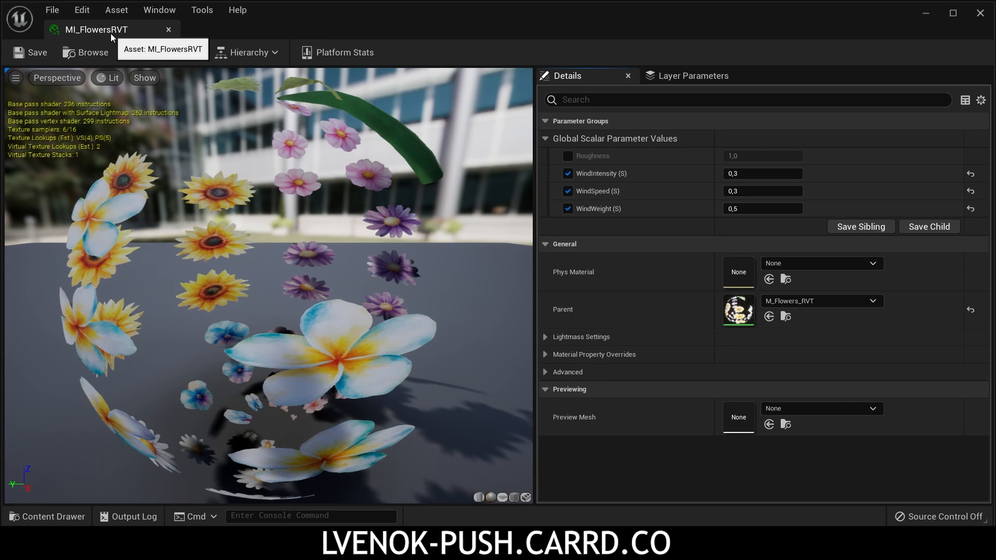
double_click(111, 33)
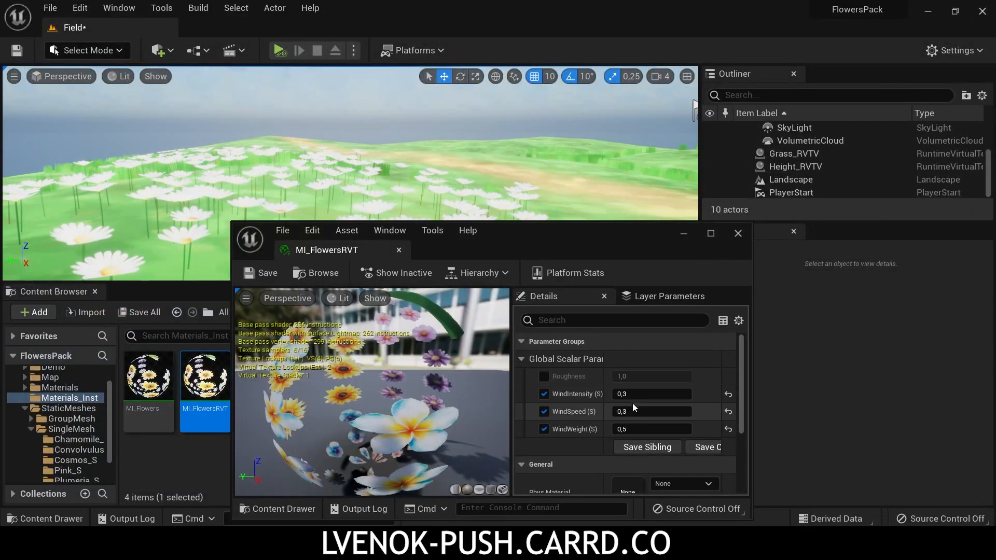
Step: Set MI_FlowersRVT's WindIntensity to 0.7, WindSpeed to 0.5 and WindWeight to 0.4, then close the material instance
click(642, 395)
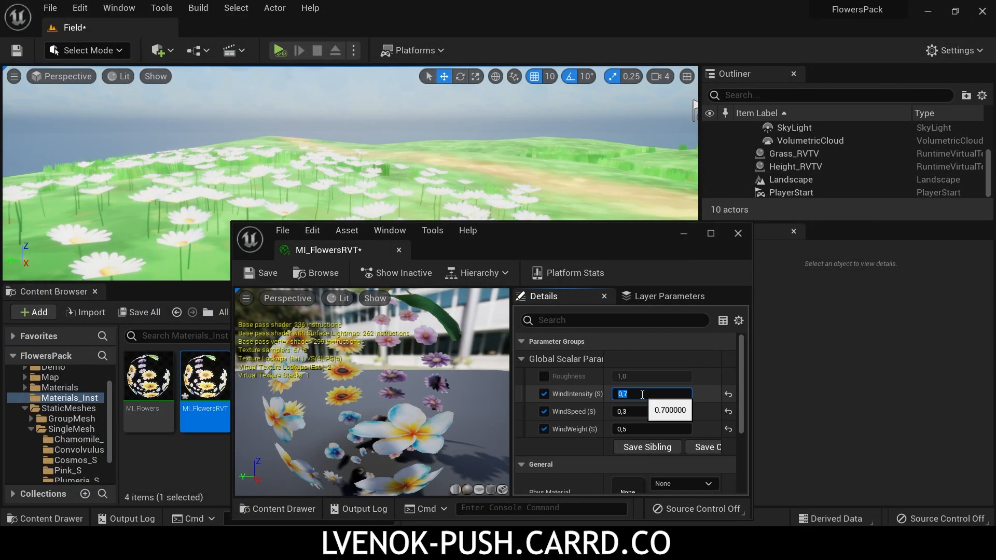
click(639, 412)
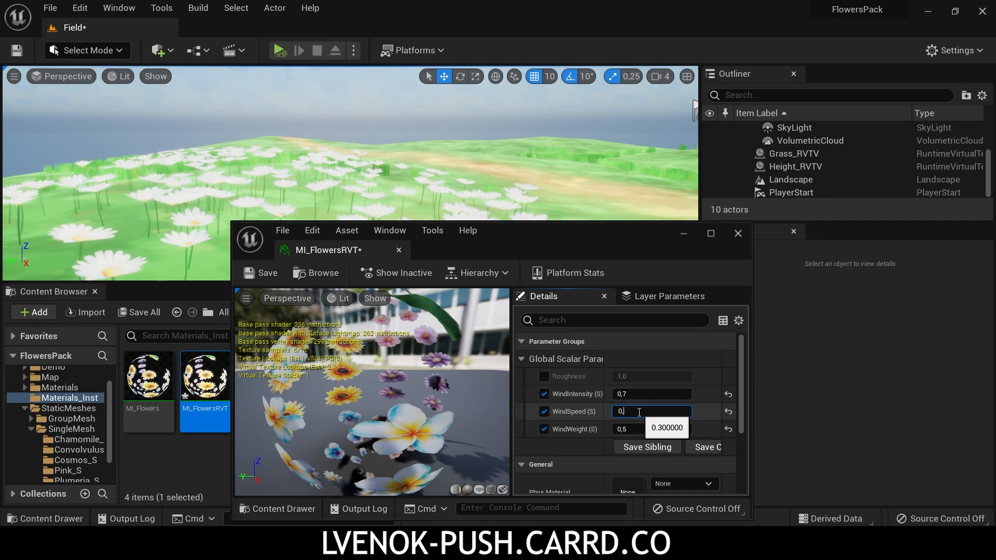
key(Return)
click(636, 430)
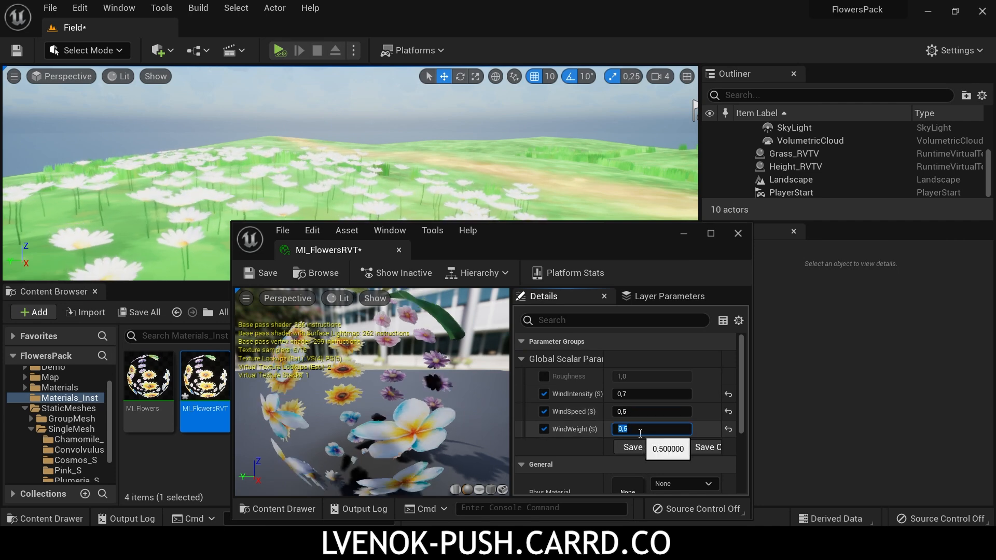
key(BackSpace)
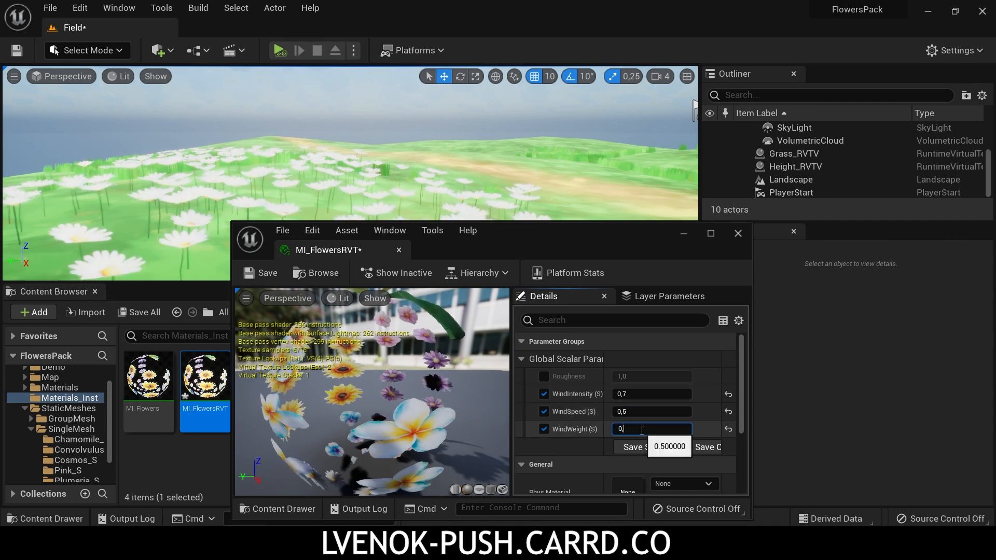
key(Return)
right_drag(322, 154, 334, 147)
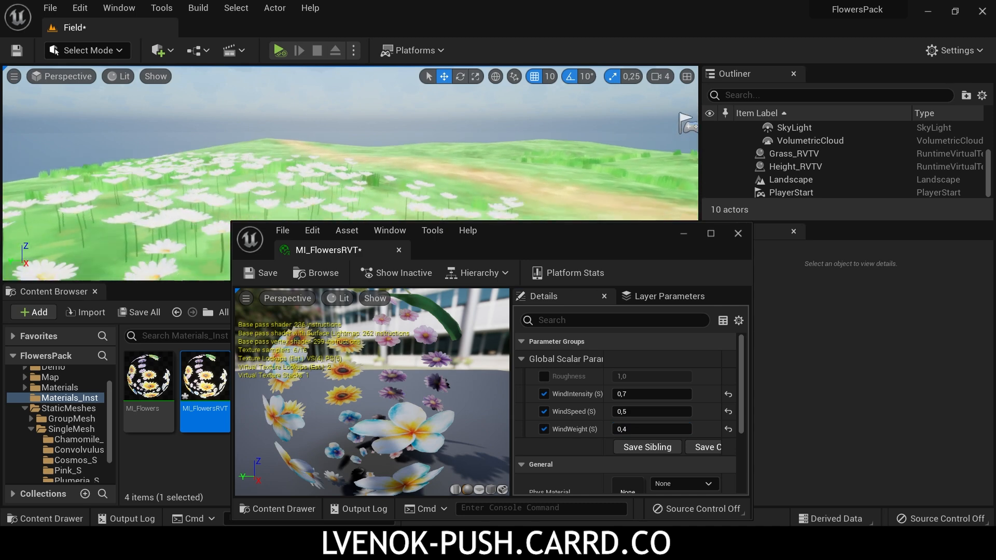
click(738, 235)
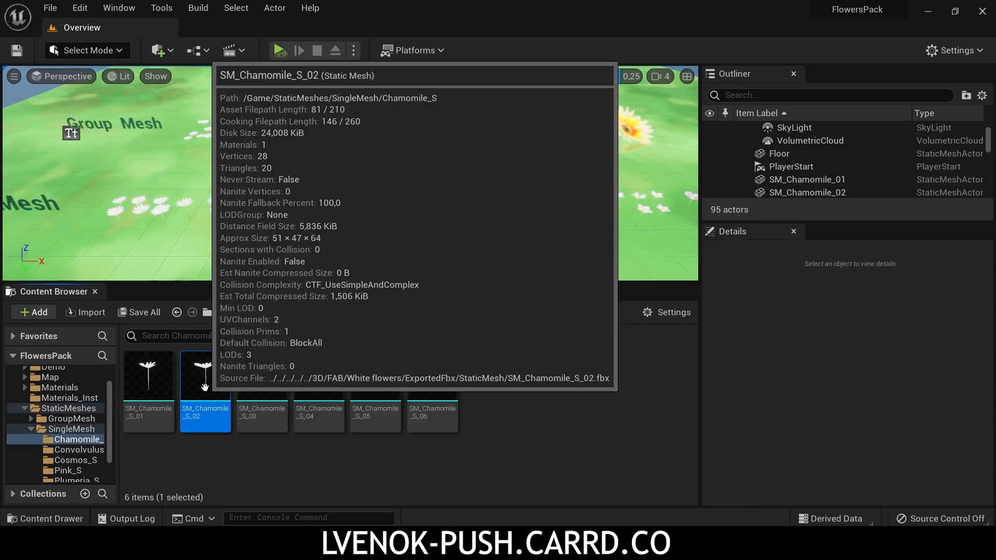
Step: Open the SM_Chamomile_S_02 mesh and examine how its LODs switch at different viewing distances
double_click(206, 410)
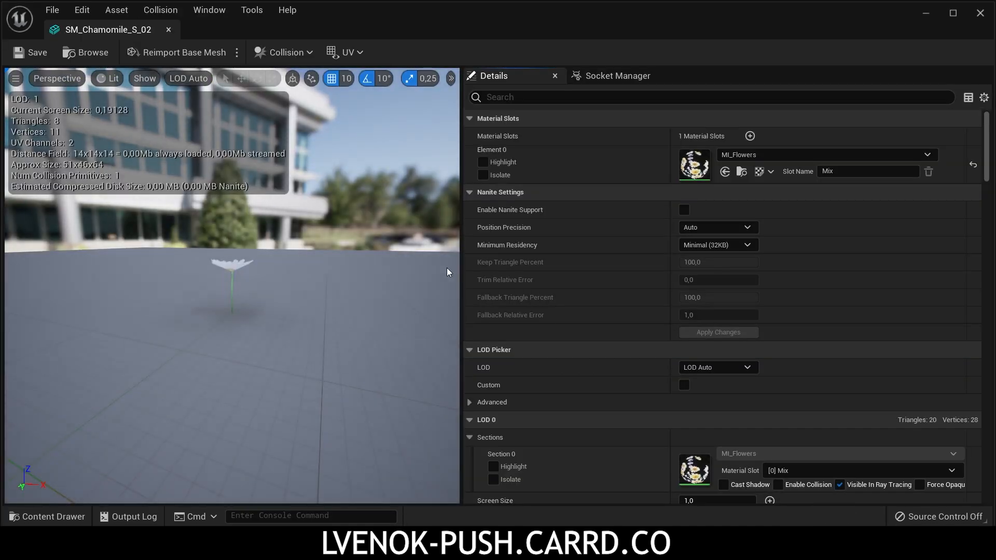
scroll(246, 256, up, 3)
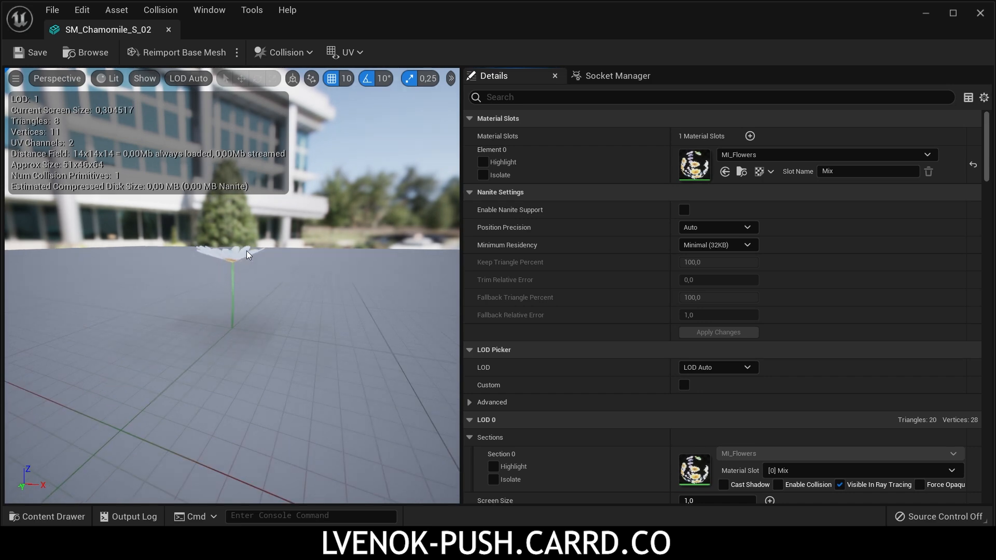
scroll(251, 247, down, 6)
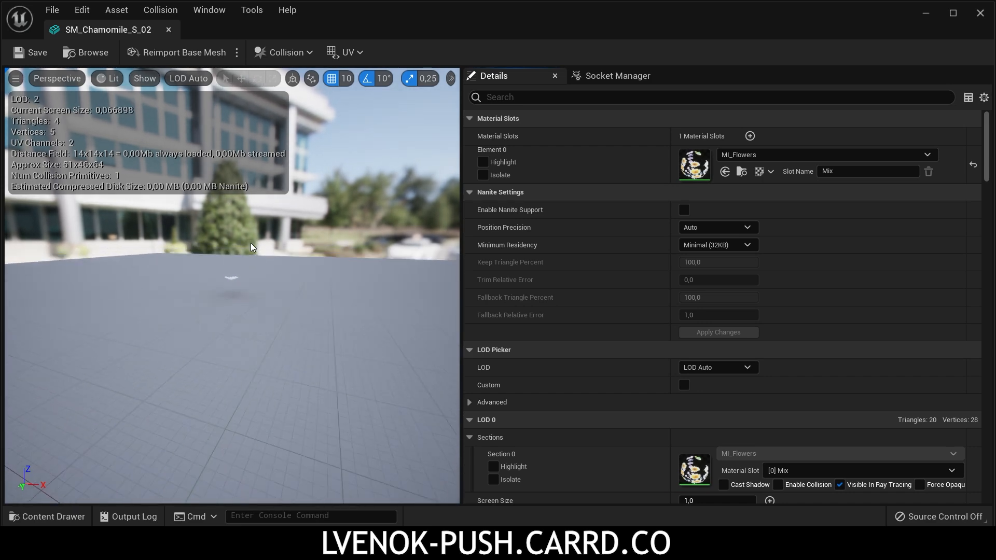
right_drag(252, 247, 262, 254)
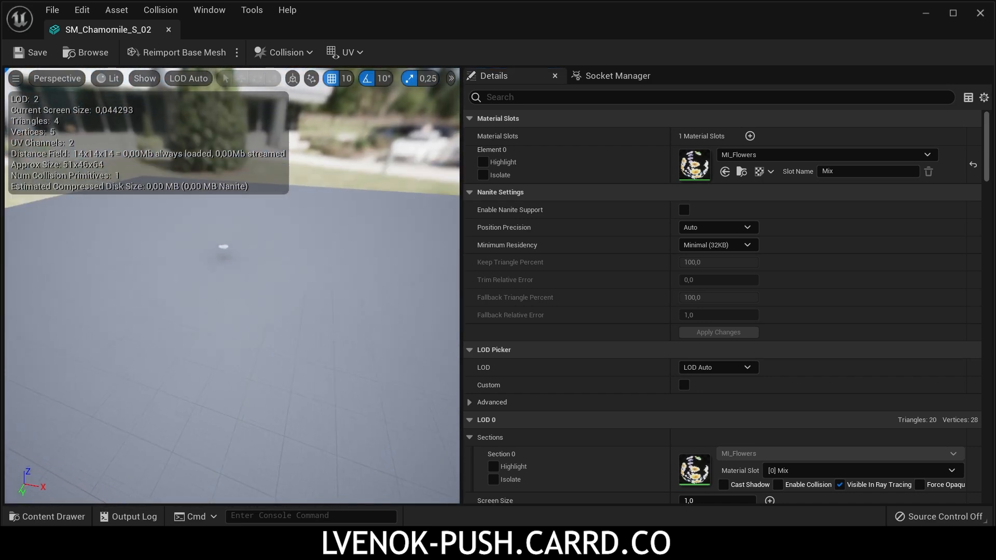
scroll(247, 251, up, 9)
scroll(247, 254, down, 3)
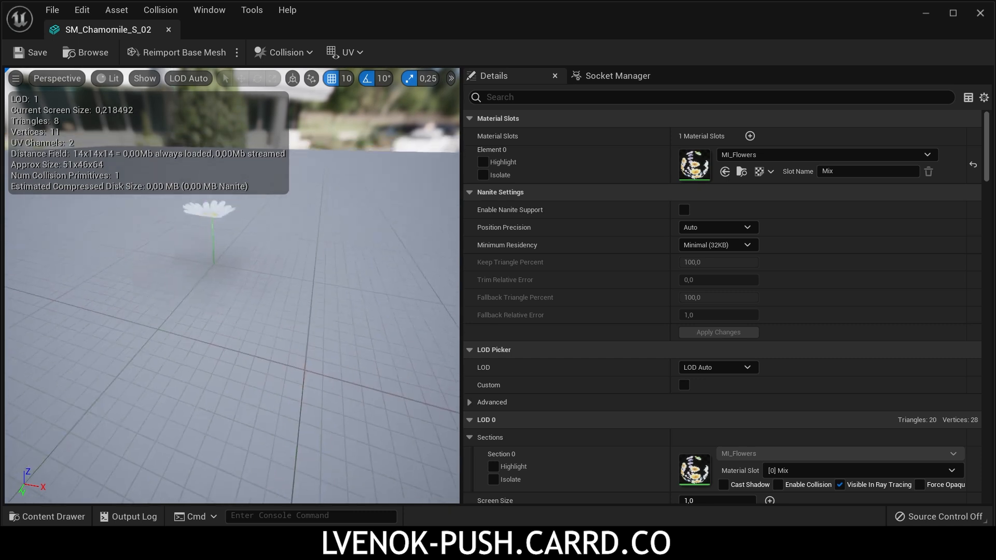
scroll(248, 256, up, 1)
right_drag(251, 261, 253, 329)
middle_drag(253, 329, 230, 328)
Step: Filter the mesh details for "aut" and enable Auto Compute LOD Distances on SM_Chamomile_S_02
click(560, 96)
text(aut)
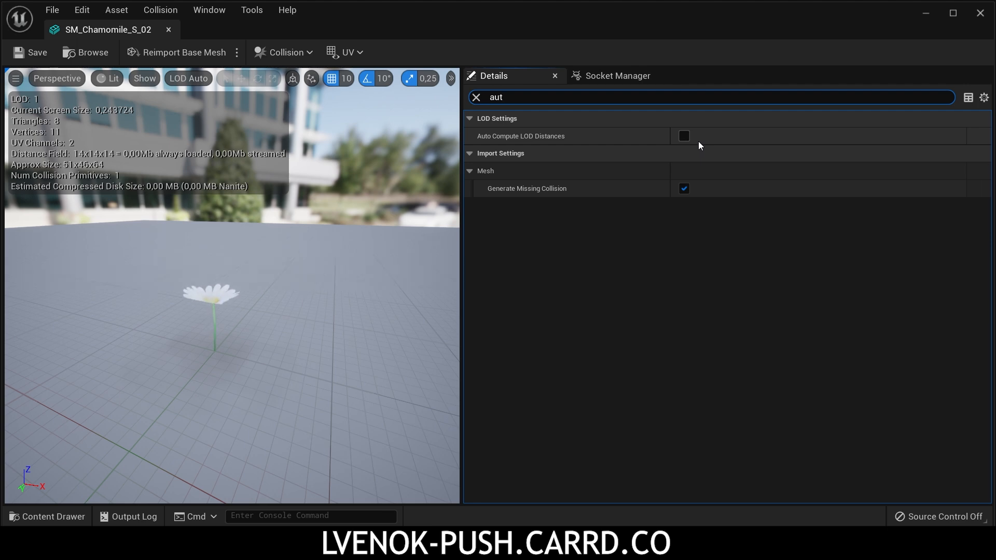
click(684, 135)
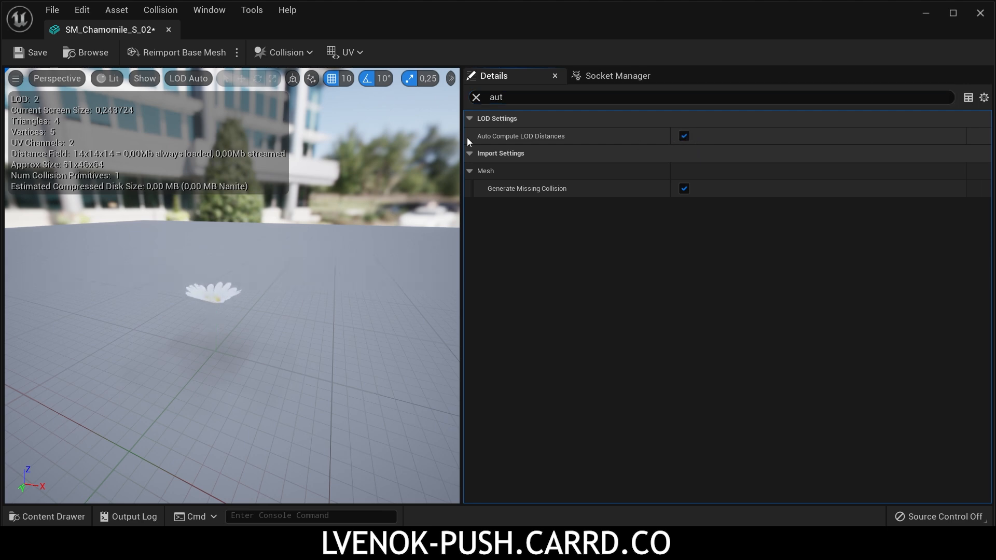
Step: Filter the mesh details for "scree" and examine the Screen Size of LOD 1, LOD 2 and LOD 0 by previewing each one
click(475, 97)
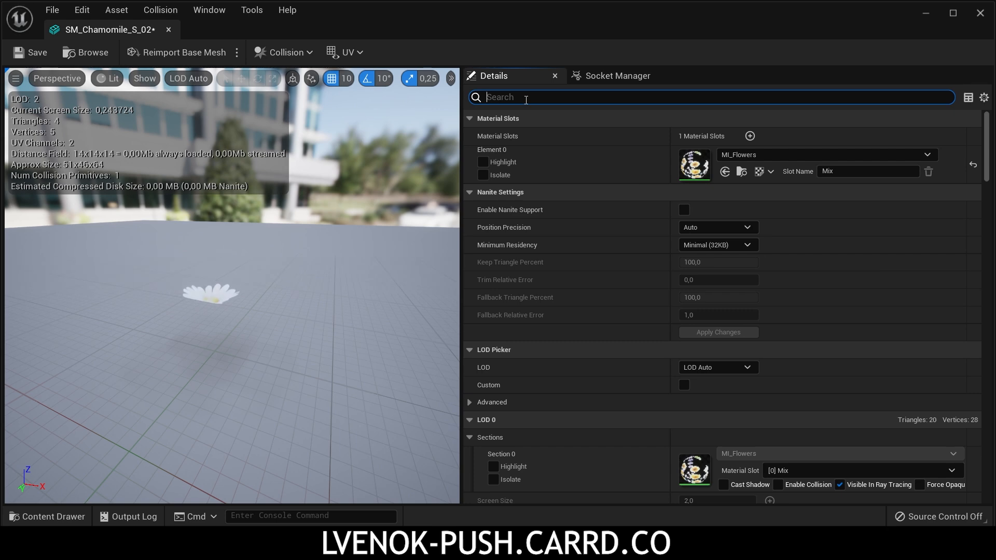
text(scree)
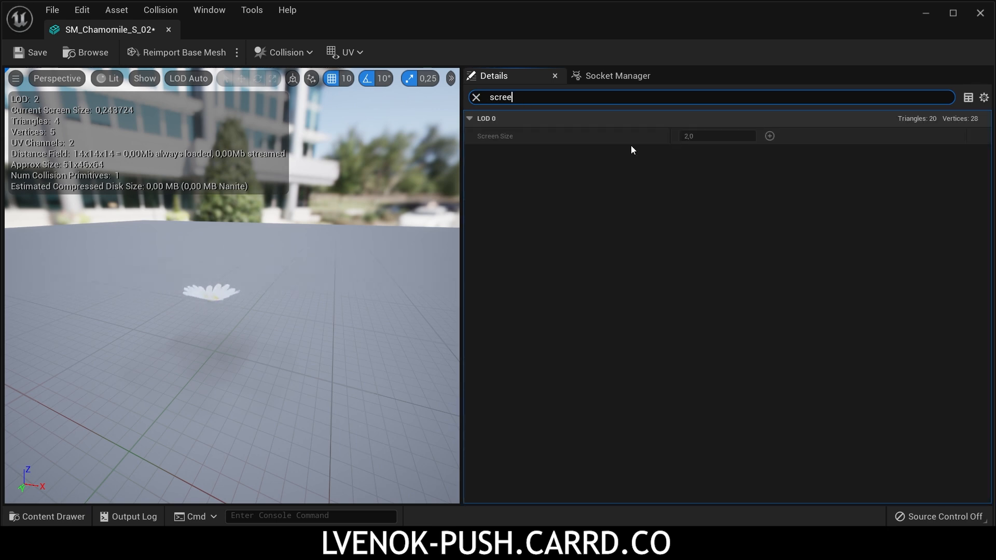
click(195, 78)
click(191, 141)
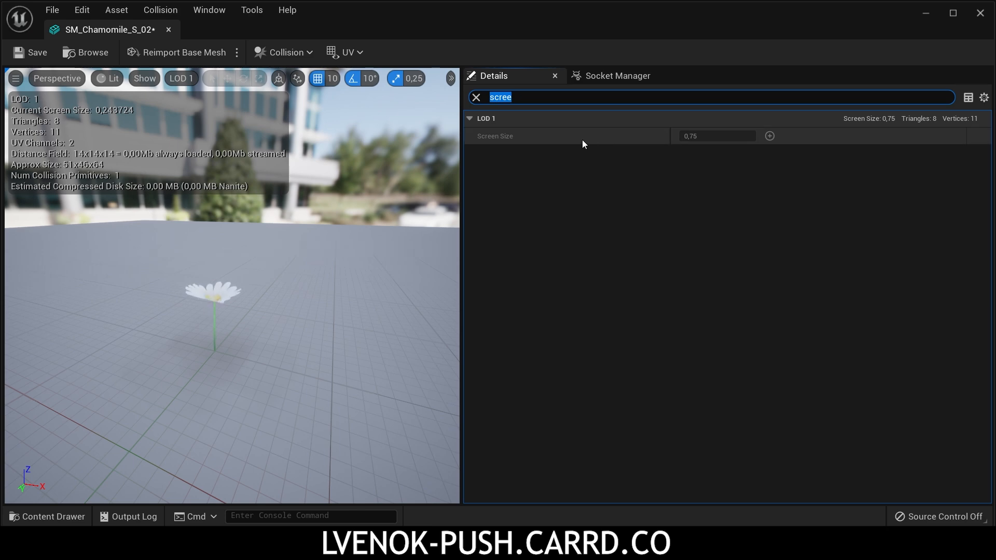
click(182, 80)
click(199, 157)
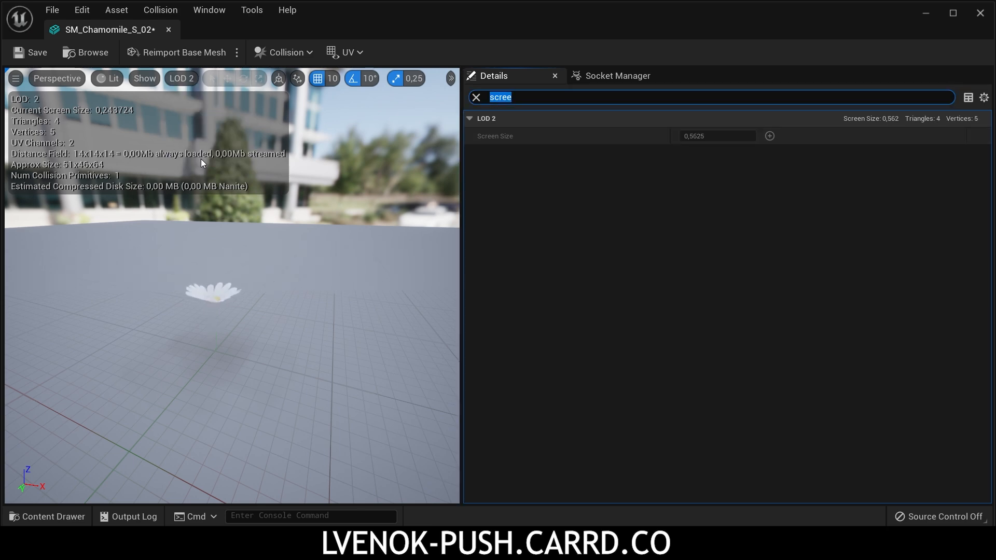
click(181, 79)
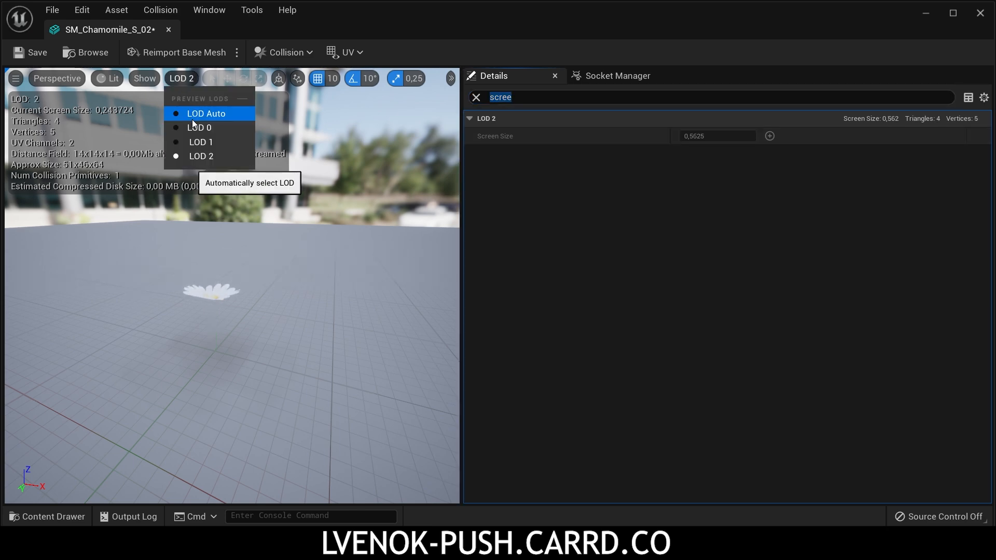
click(193, 126)
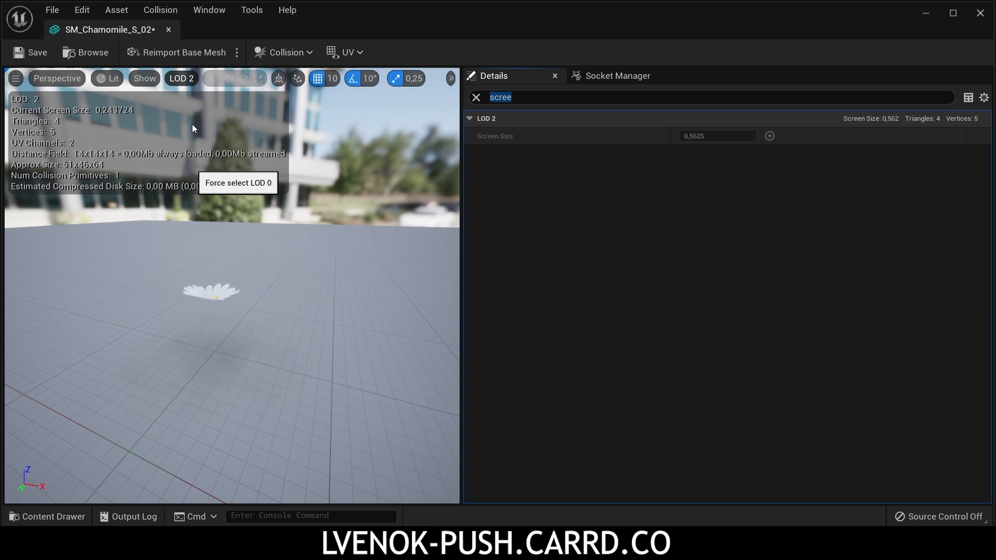
Step: Enable the LOD picker's Custom mode, then filter the details for "aut" and disable Auto Compute LOD Distances
click(476, 97)
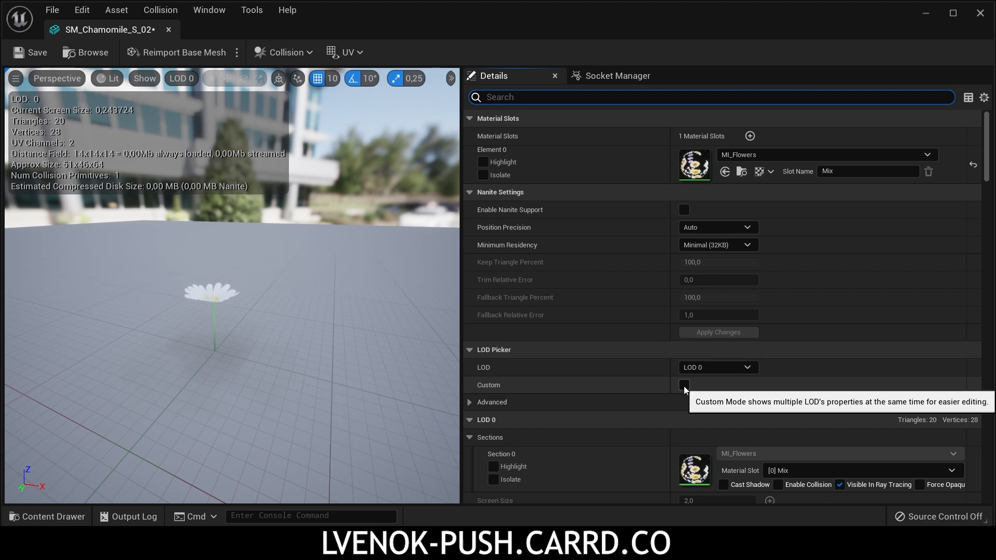
click(684, 385)
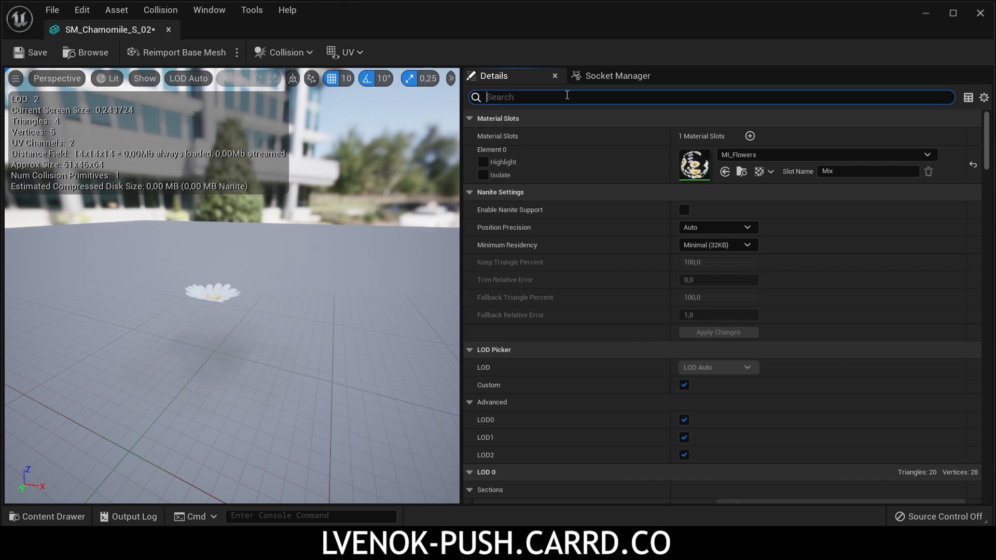
click(567, 95)
text(aut)
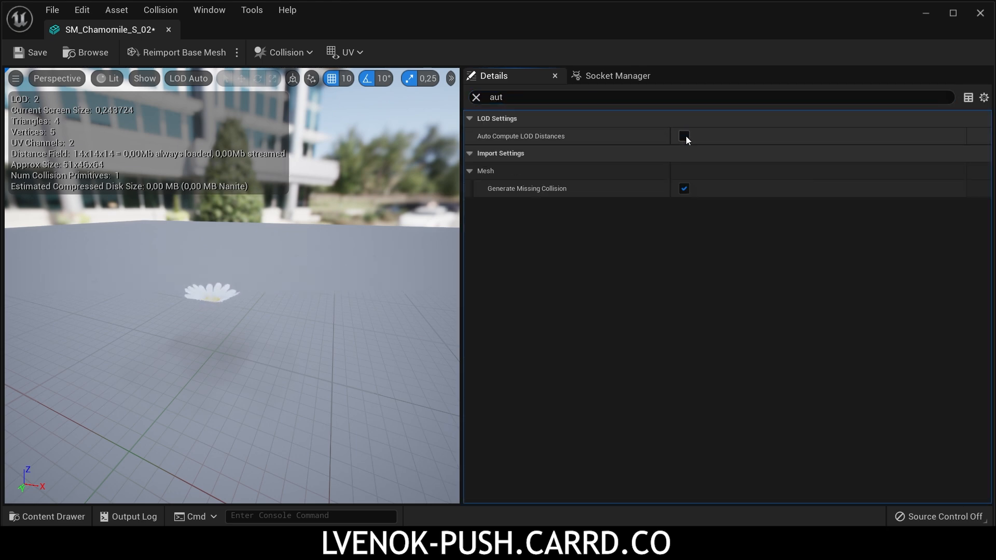
click(684, 136)
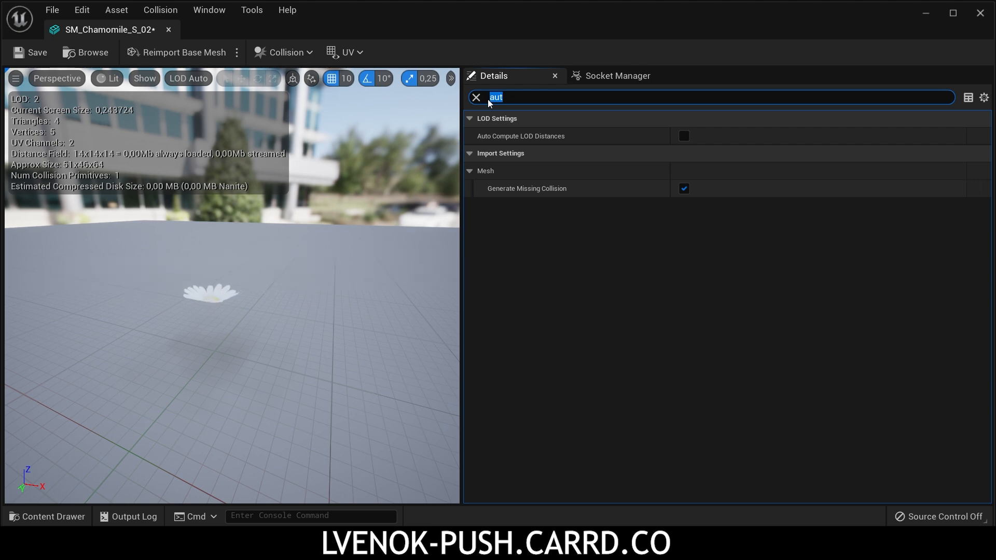
Step: Filter the details for "scree" and compare the chamomile's LOD 0 preview with LOD Auto at different viewing distances
text(scree)
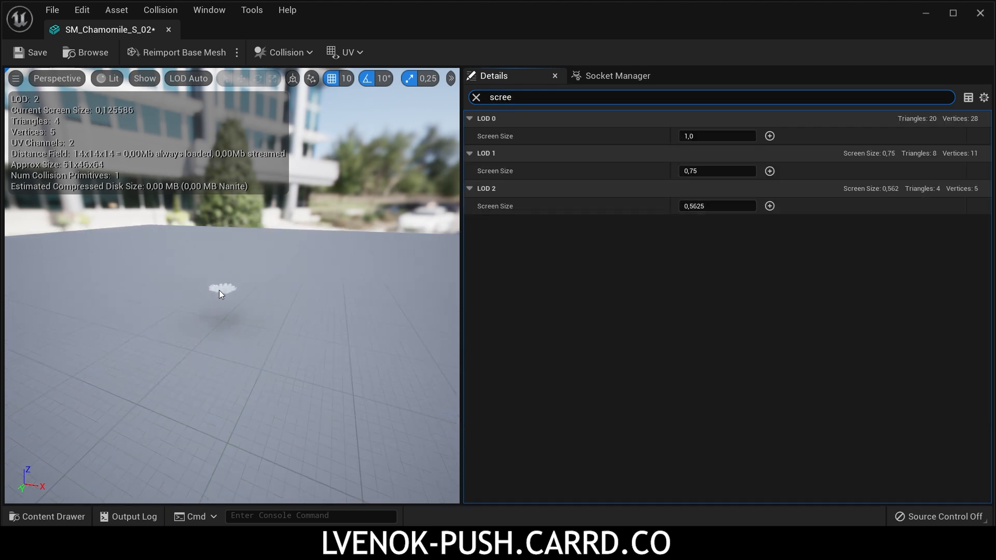
scroll(219, 291, down, 2)
click(189, 79)
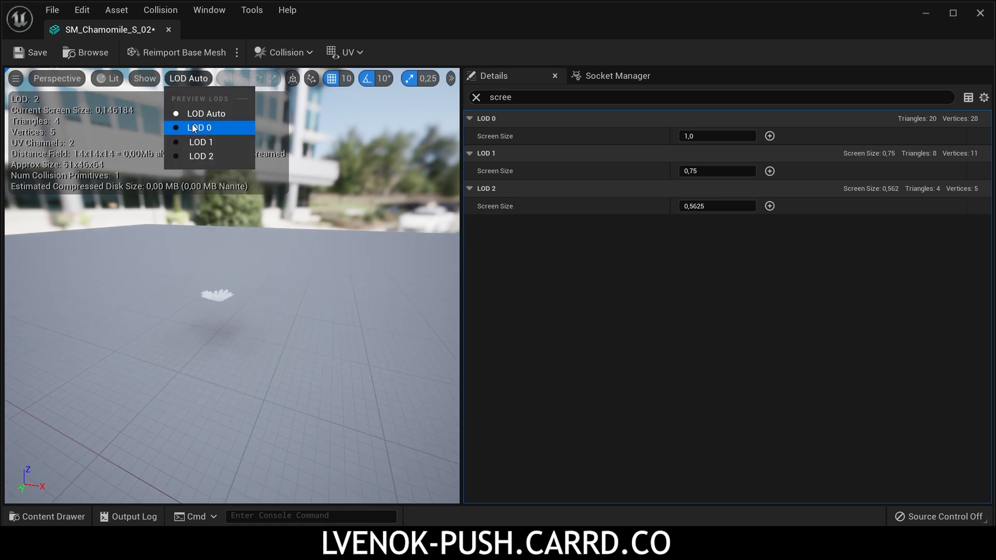
click(197, 127)
click(185, 79)
click(197, 114)
right_drag(218, 283, 132, 310)
scroll(132, 310, down, 4)
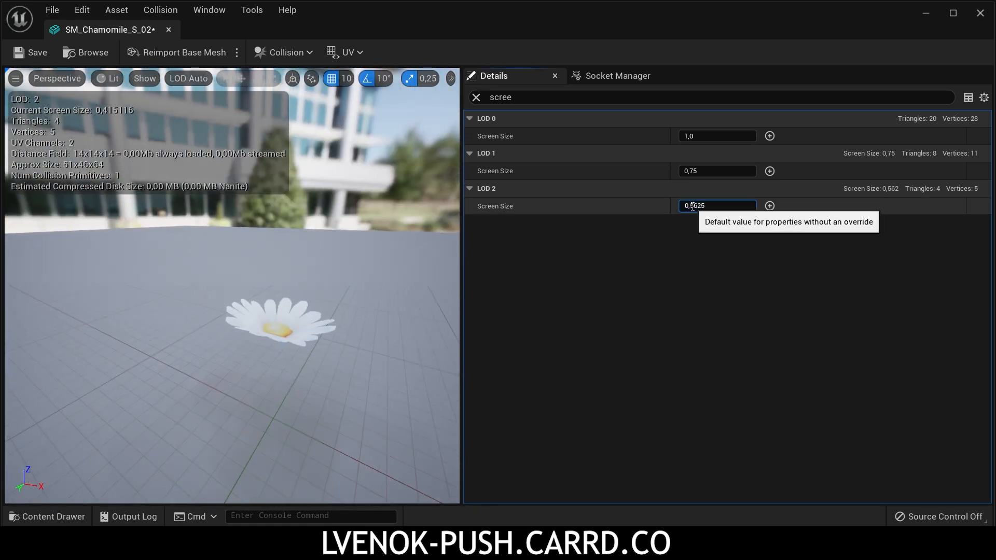
Step: Set LOD 2's Screen Size to 0,07499 and check at which distance the chamomile switches LOD
drag(692, 206, 718, 206)
click(691, 206)
click(690, 206)
text(0,07499)
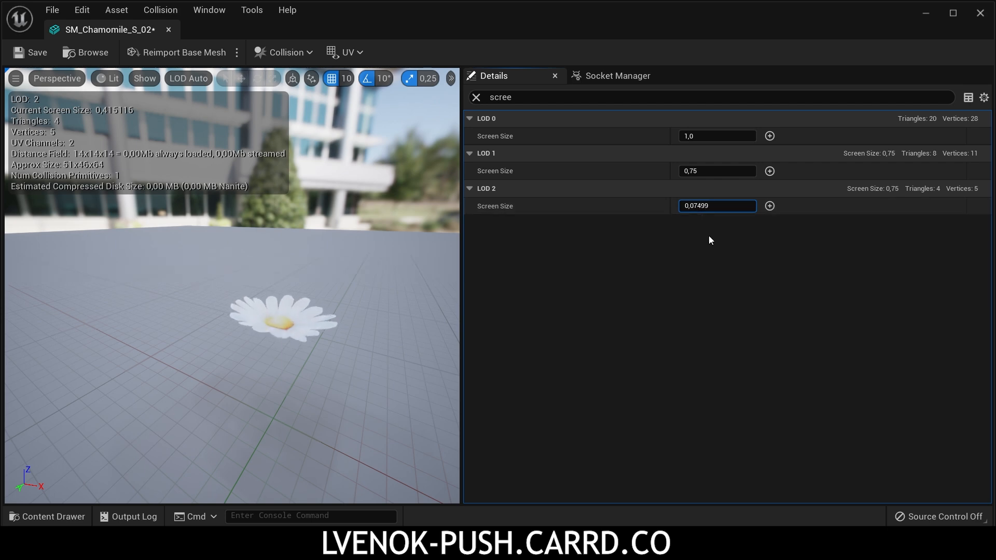
scroll(313, 297, down, 5)
scroll(285, 283, up, 3)
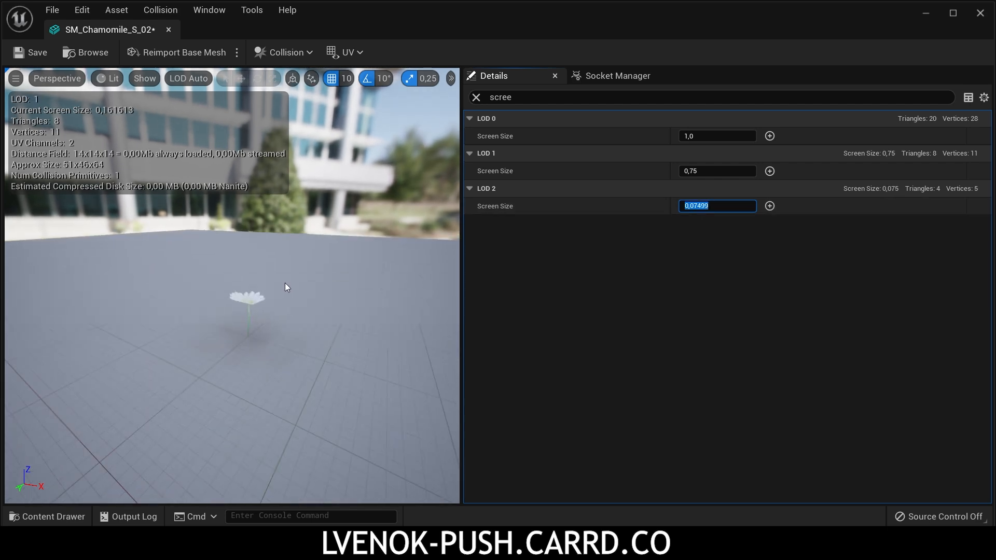
Step: Try a Screen Size of 0,02 for LOD 2 and check the LOD switch from farther away
click(695, 206)
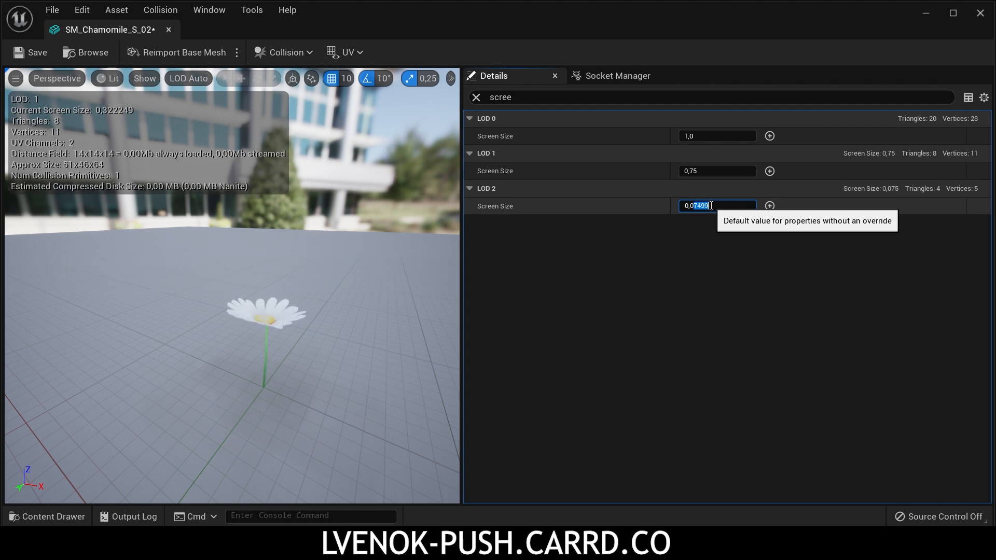
key(Return)
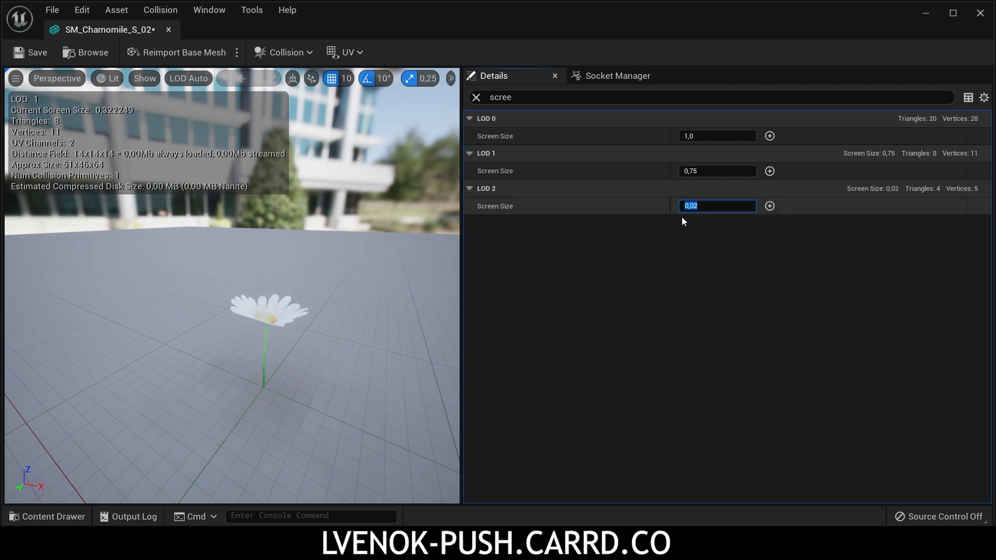
scroll(272, 363, down, 4)
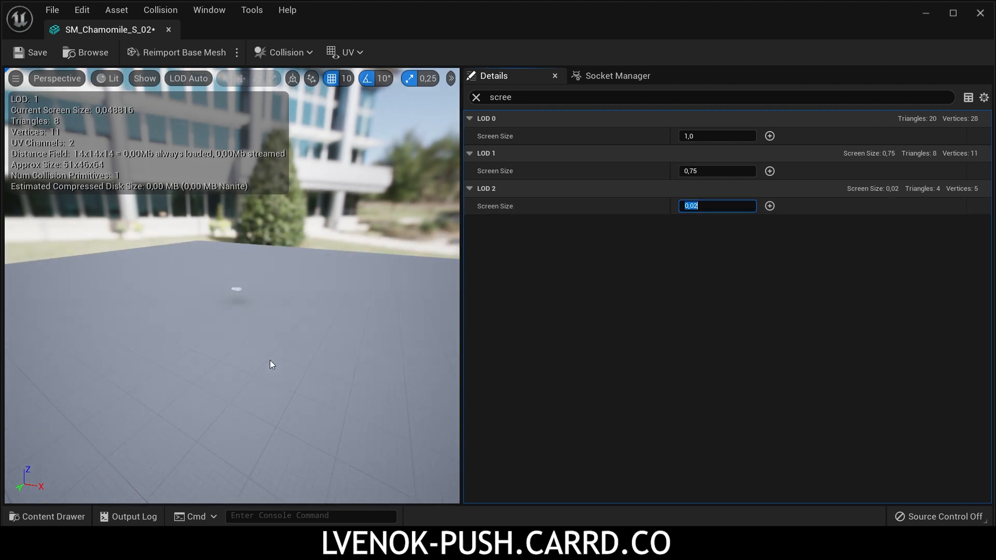
scroll(270, 363, up, 4)
Step: Set LOD 2's Screen Size to 0,1 and test the LOD switch at near and far distances
click(707, 205)
key(BackSpace)
key(BackSpace)
text(1)
key(Return)
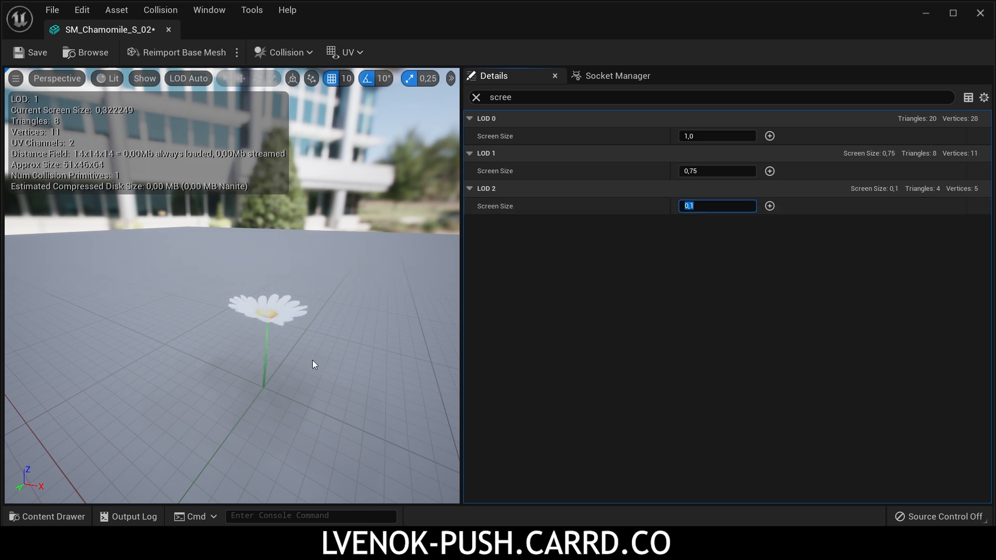
scroll(268, 352, down, 4)
scroll(269, 340, up, 3)
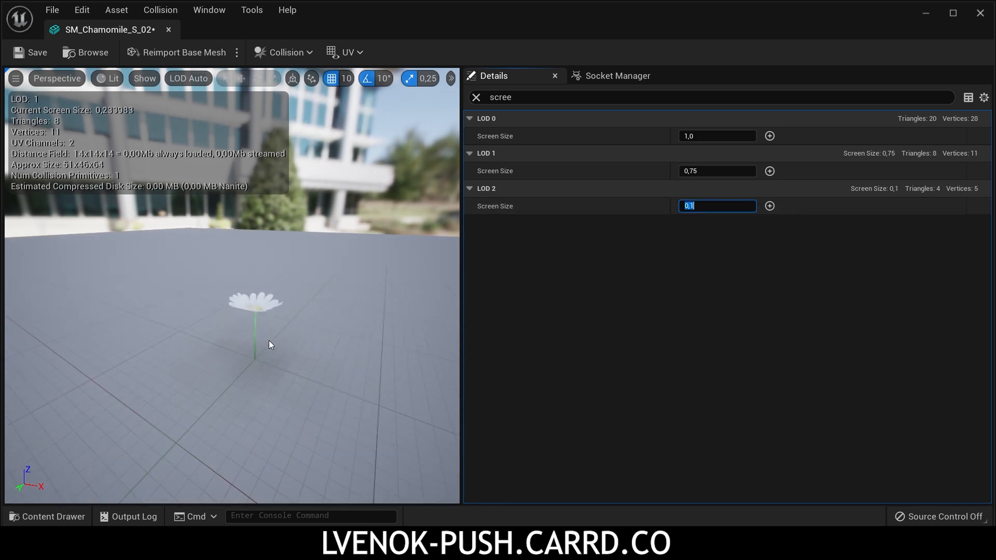
scroll(268, 340, down, 3)
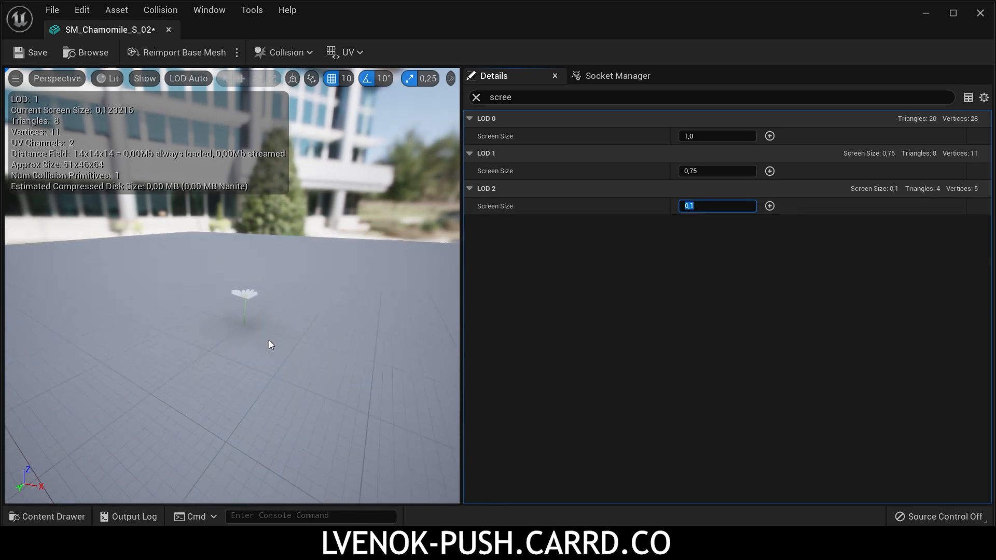
Step: Set LOD 2's Screen Size to 0,4 with the chamomile viewed up close
scroll(268, 341, up, 4)
click(702, 206)
key(BackSpace)
text(4)
key(Return)
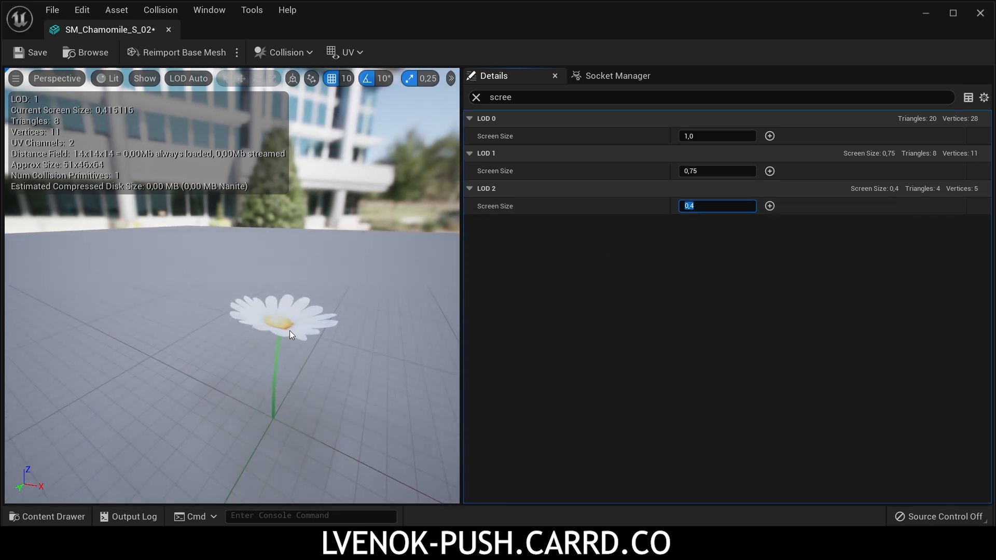
Step: Set LOD 2's Screen Size to 0,09 and check the LOD switch from a distance
click(708, 205)
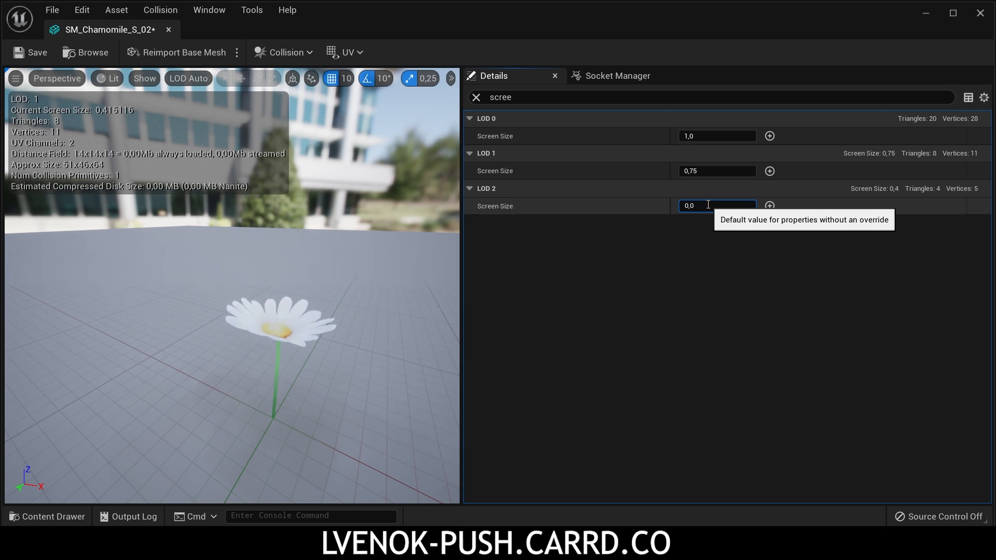
text(9)
key(Return)
scroll(317, 340, down, 3)
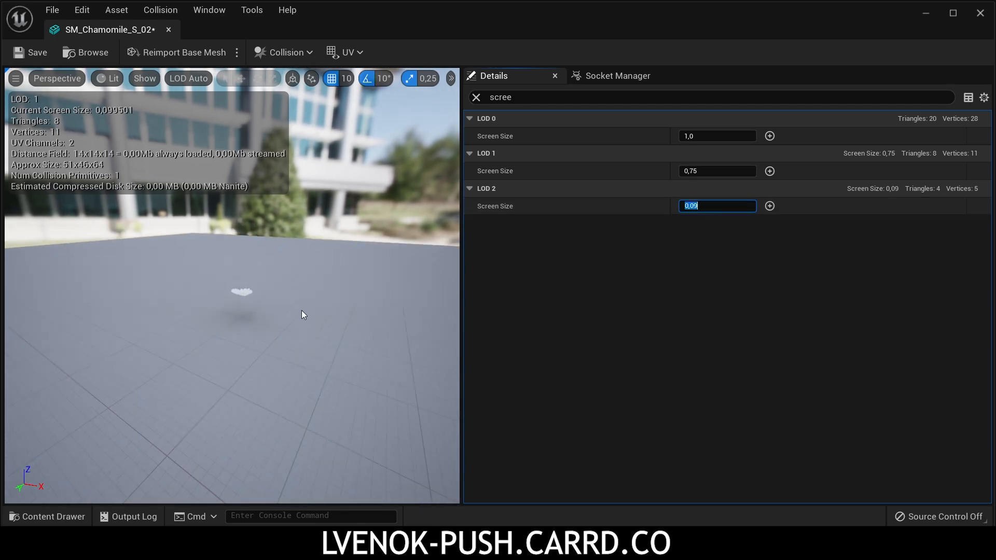
Step: Set LOD 1's Screen Size to 0,5 and check the LOD transitions at near and far distances
scroll(301, 310, up, 3)
click(693, 171)
text(0,5)
key(Return)
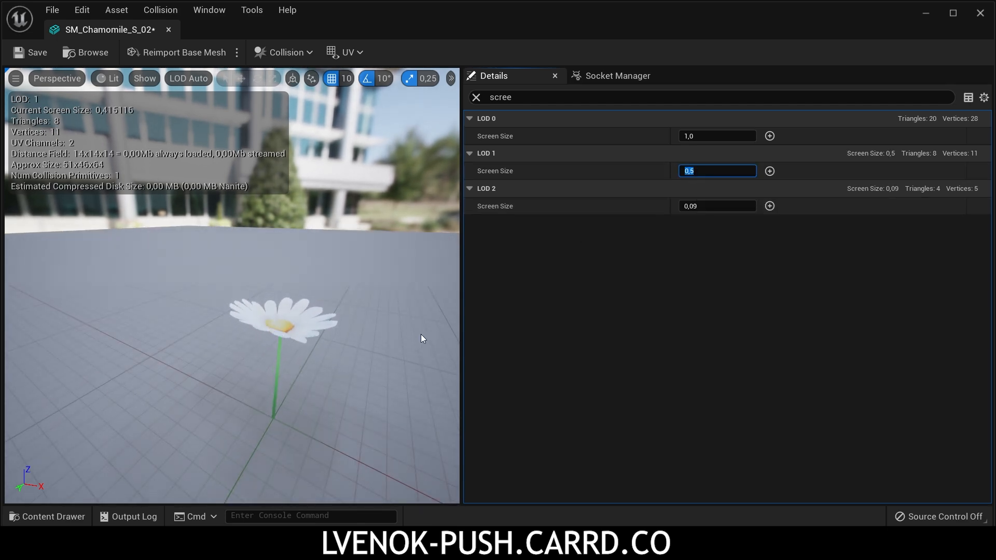
scroll(297, 342, down, 3)
scroll(297, 342, up, 3)
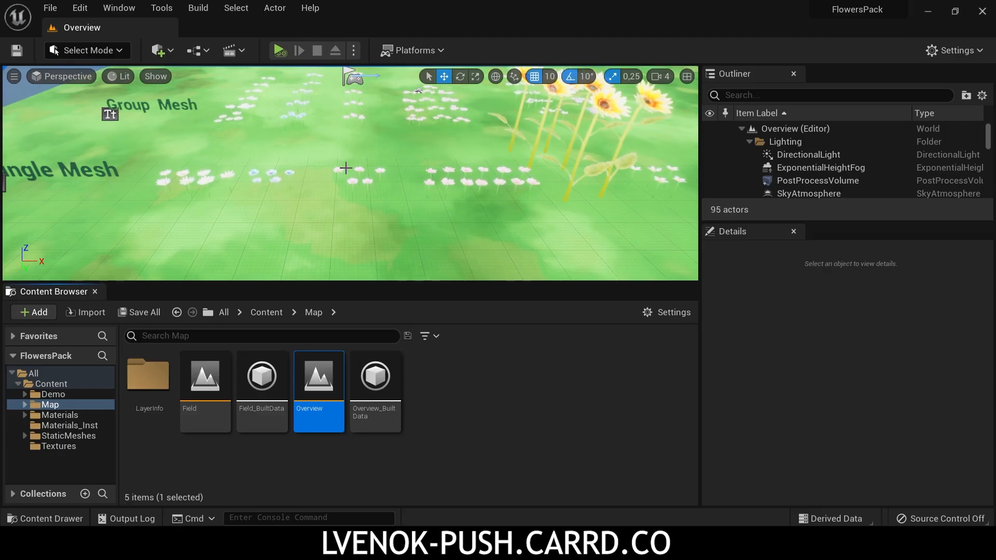
Step: Select the PostProcessVolume in the Overview level and toggle its visibility to compare the scene with and without it
click(787, 184)
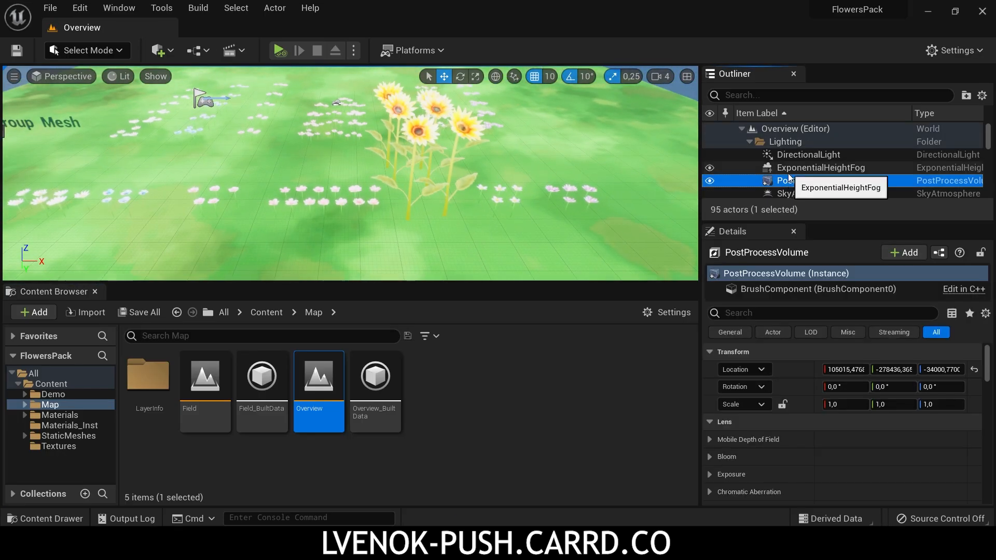
click(710, 181)
click(710, 181)
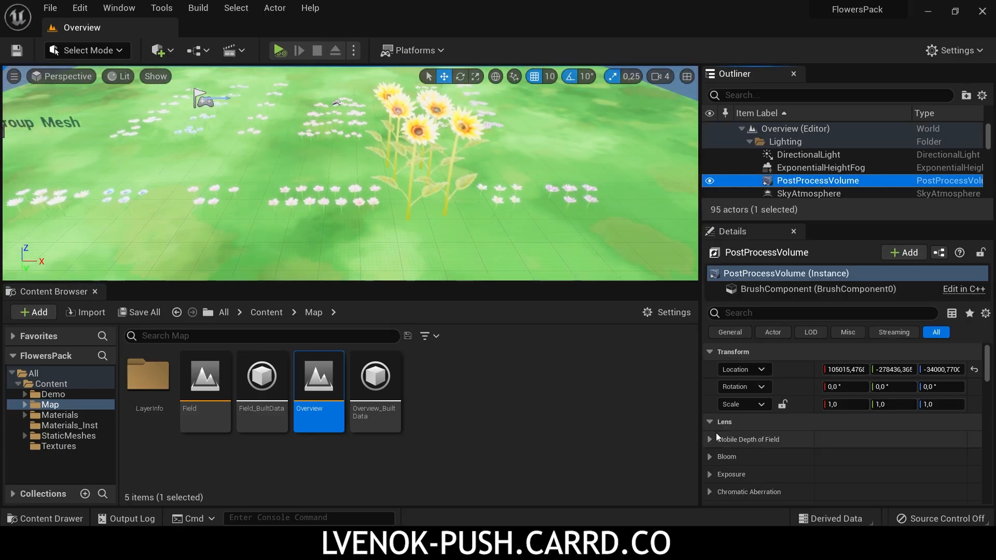
Step: Examine the PostProcessVolume's Bloom Intensity, toggling its override, and its Vignette Intensity under Image Effects
scroll(716, 433, down, 2)
click(717, 395)
click(732, 430)
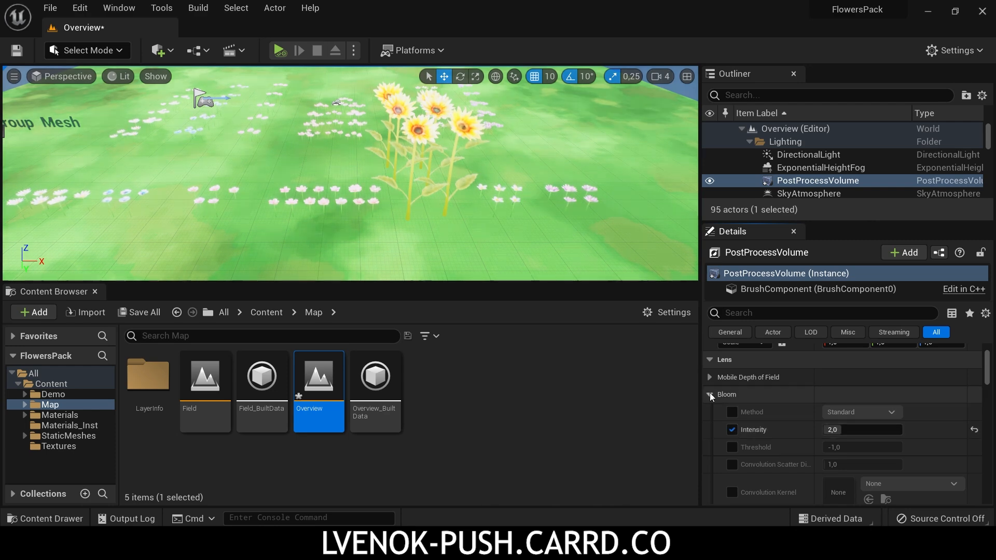
click(709, 395)
scroll(723, 427, down, 2)
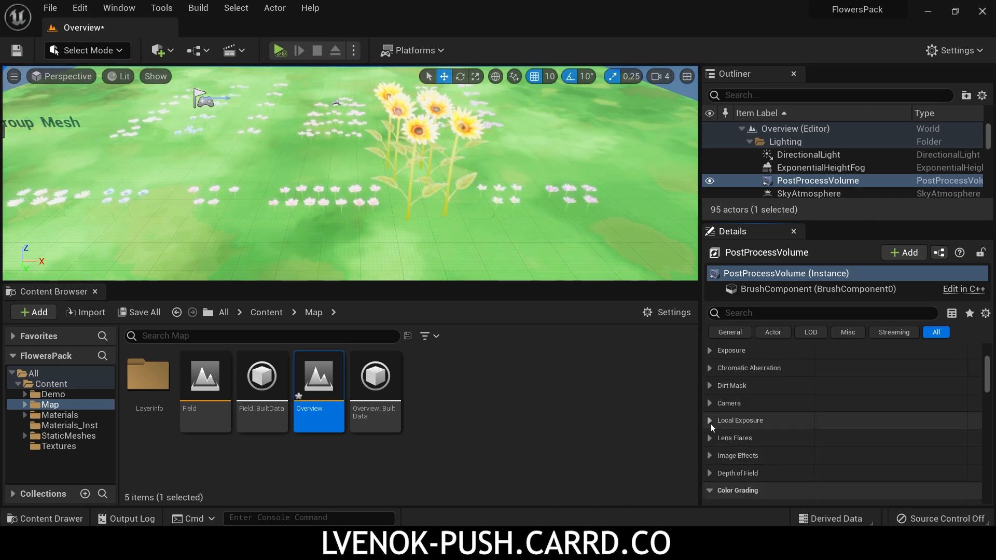
click(710, 456)
scroll(734, 446, down, 2)
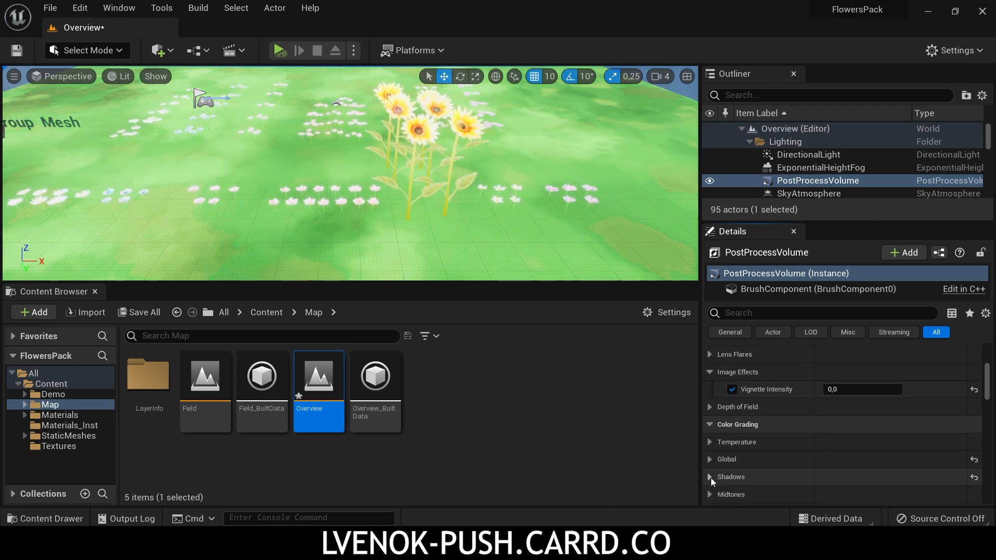
Step: Examine the volume's Global color grading, toggling the Contrast, Gamma and Gain overrides and the volume's visibility to compare the look
click(710, 480)
scroll(712, 467, down, 3)
click(720, 432)
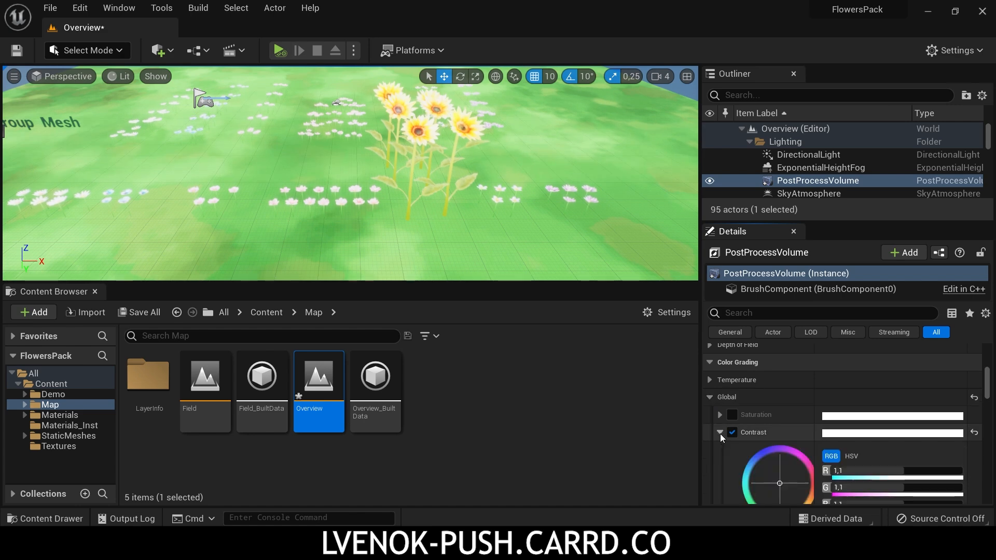
scroll(735, 435, down, 1)
click(733, 414)
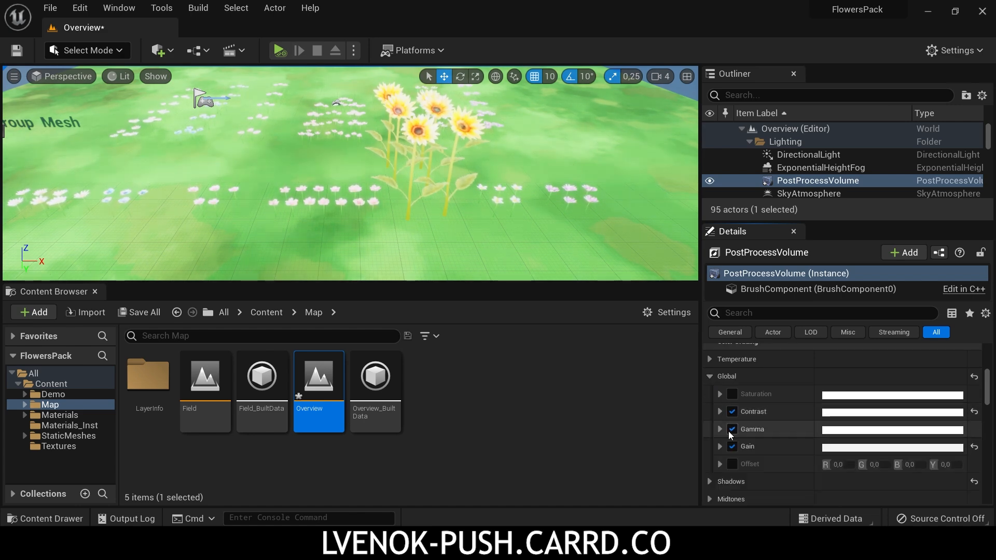
click(732, 429)
click(722, 429)
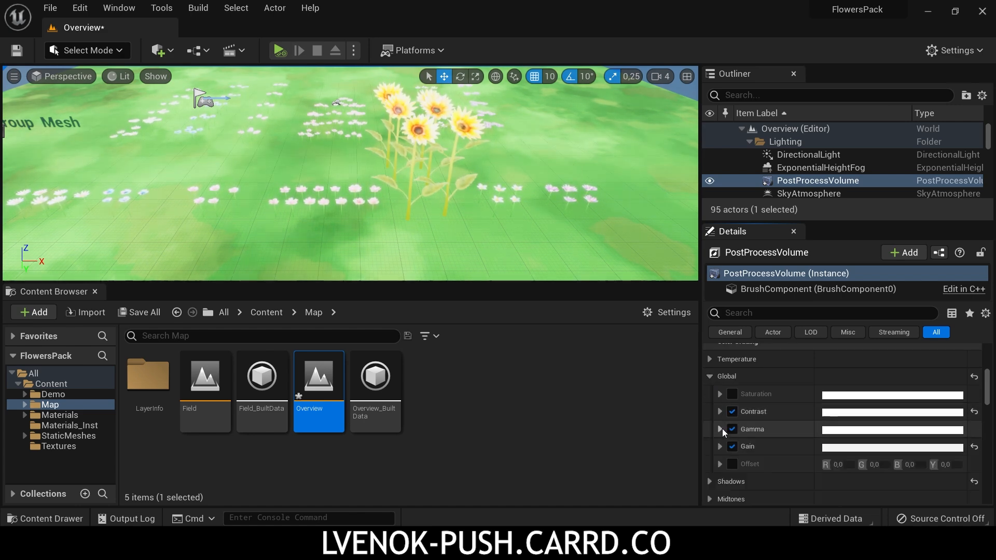
click(731, 447)
click(732, 446)
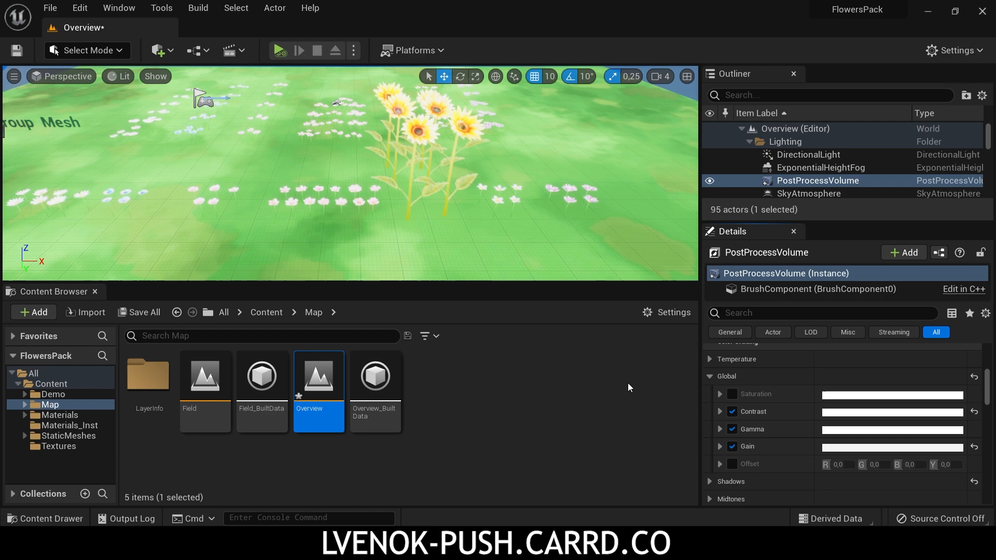
click(710, 181)
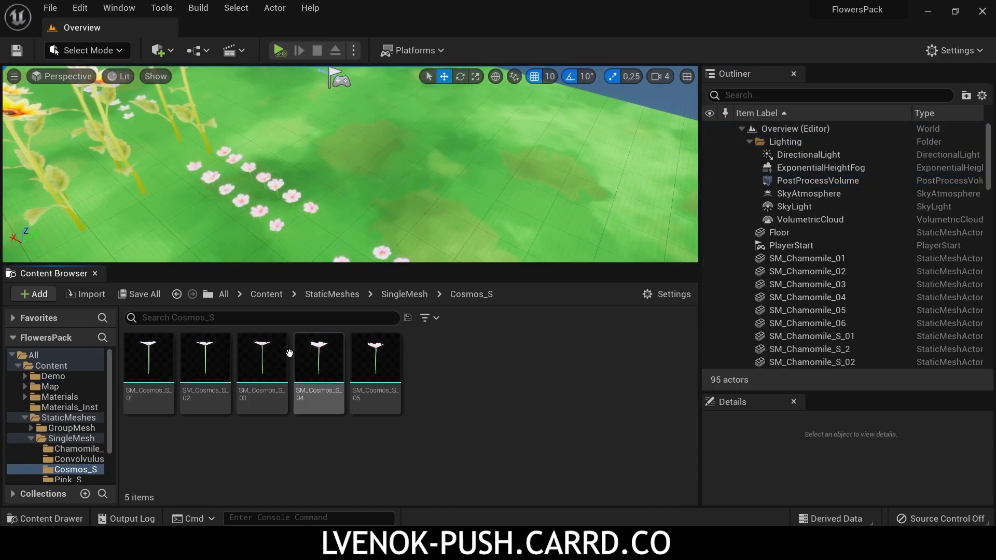
Step: Open all five Cosmos_S meshes, SM_Cosmos_S_01 to SM_Cosmos_S_05, together for bulk editing in the Property Matrix
click(149, 358)
shift+click(381, 365)
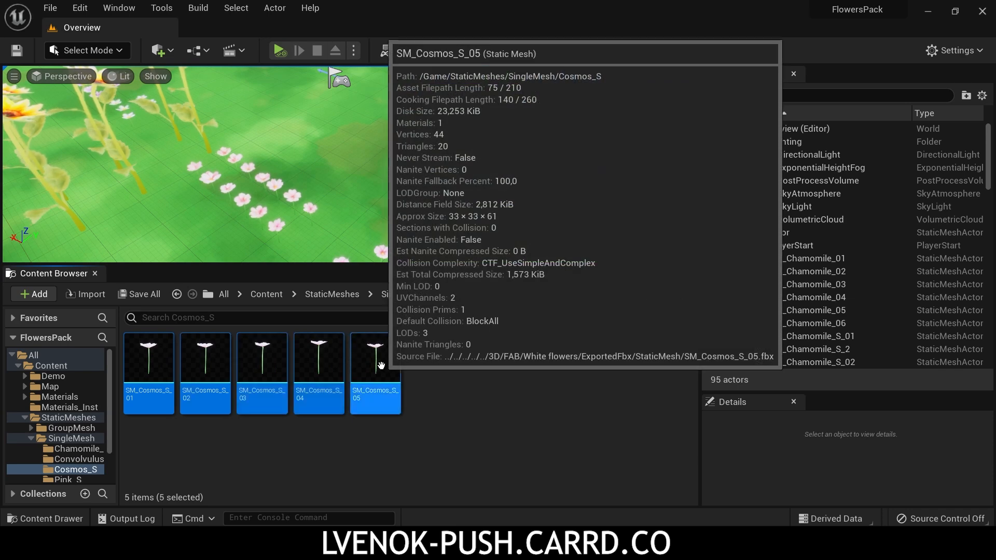
right_click(382, 366)
mouse_move(494, 321)
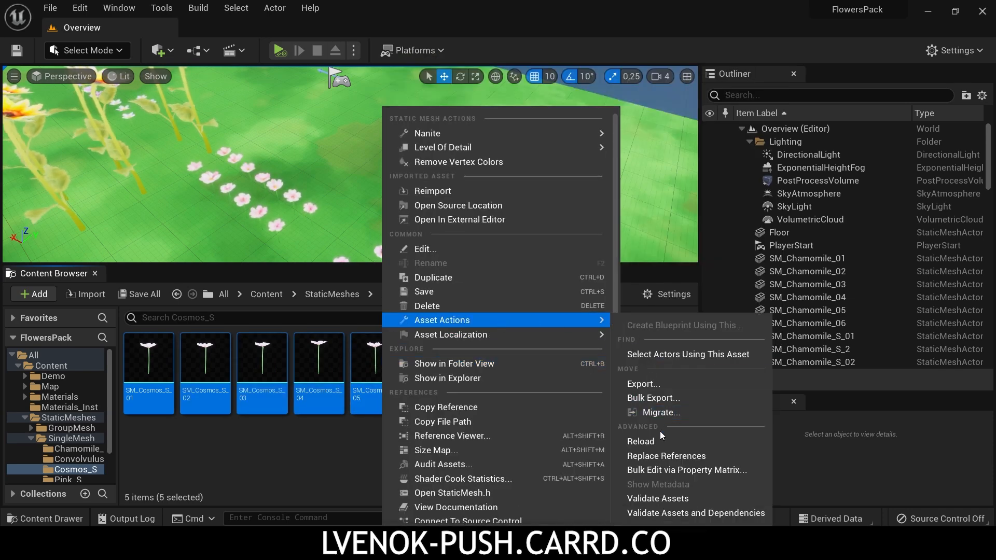
click(677, 470)
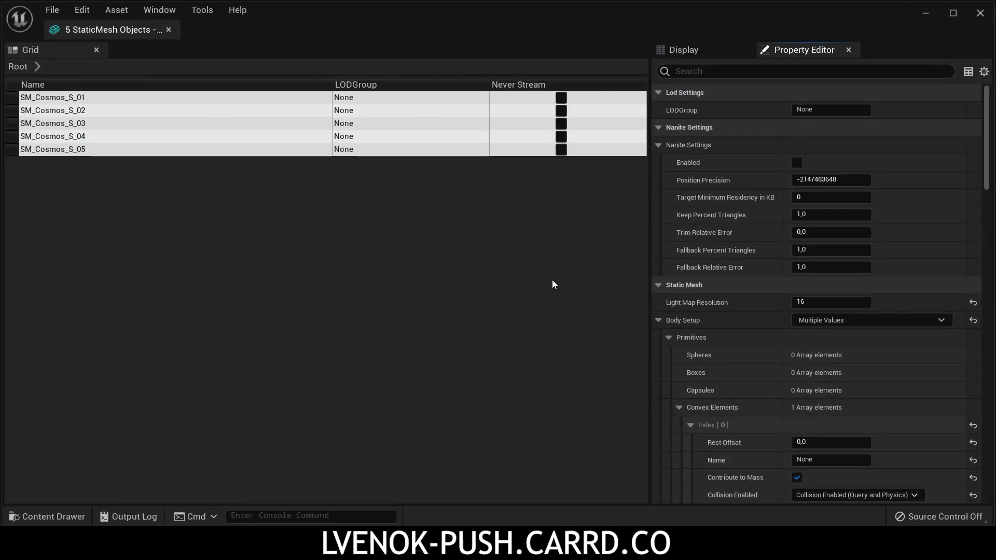
Step: Filter the properties by "coll" and set the convex element's Collision Enabled to No Collision for all five meshes
text(coll)
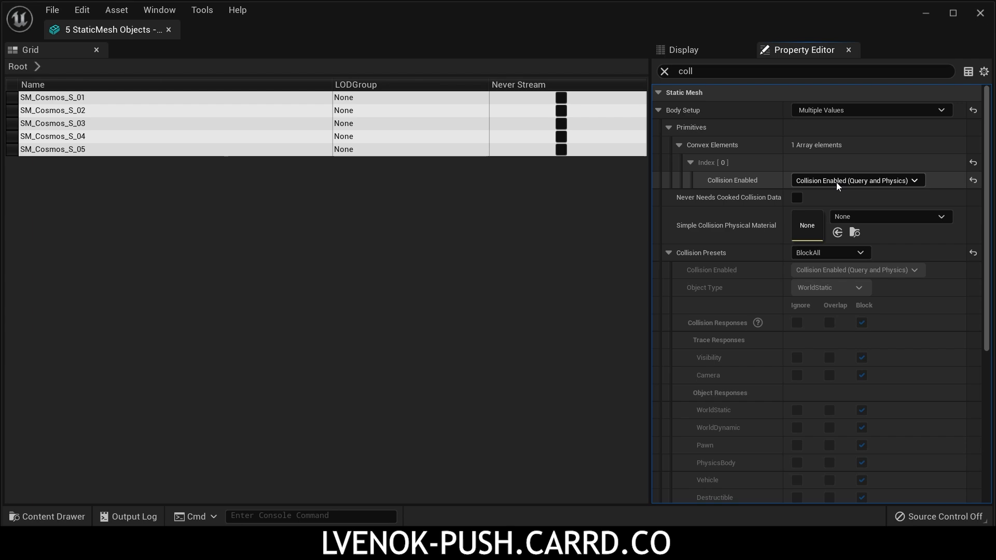
click(836, 182)
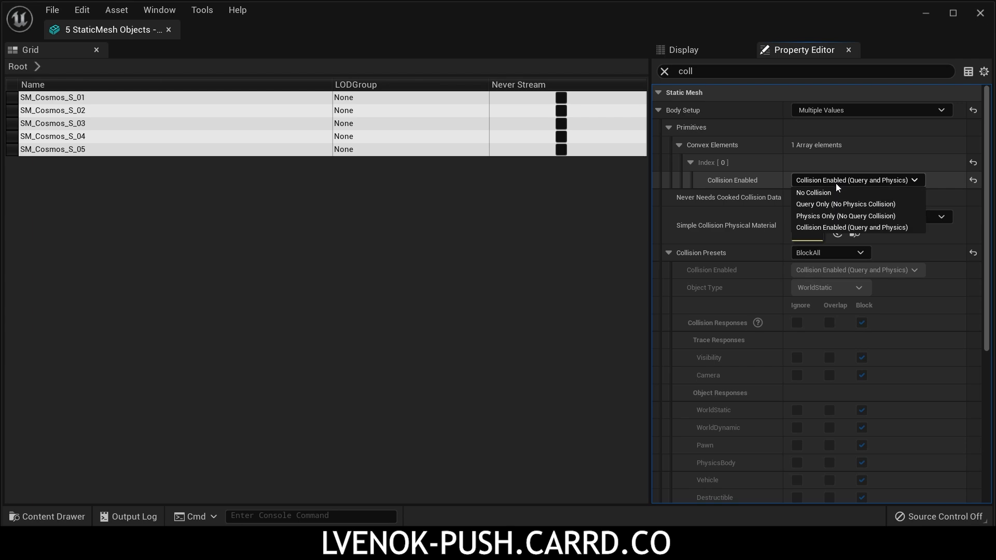
click(832, 195)
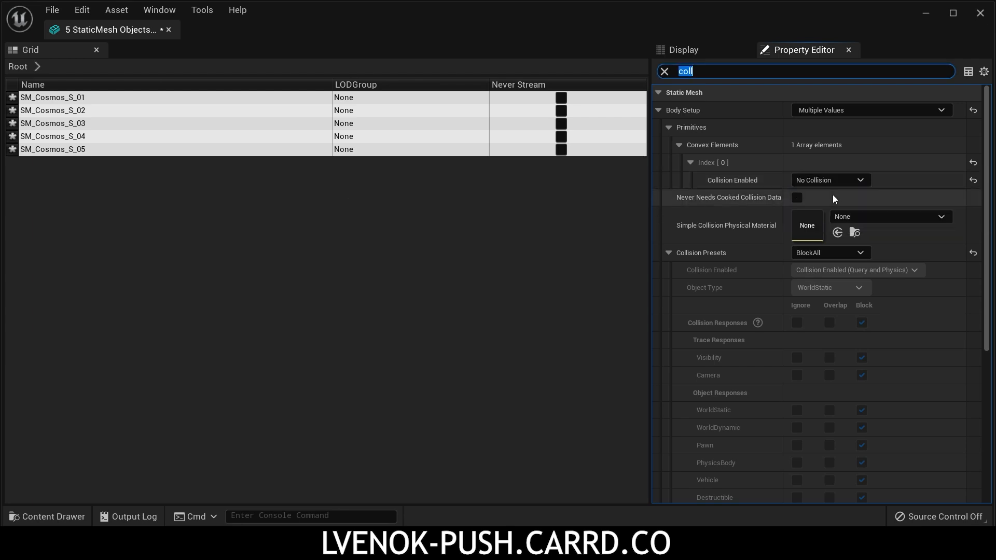